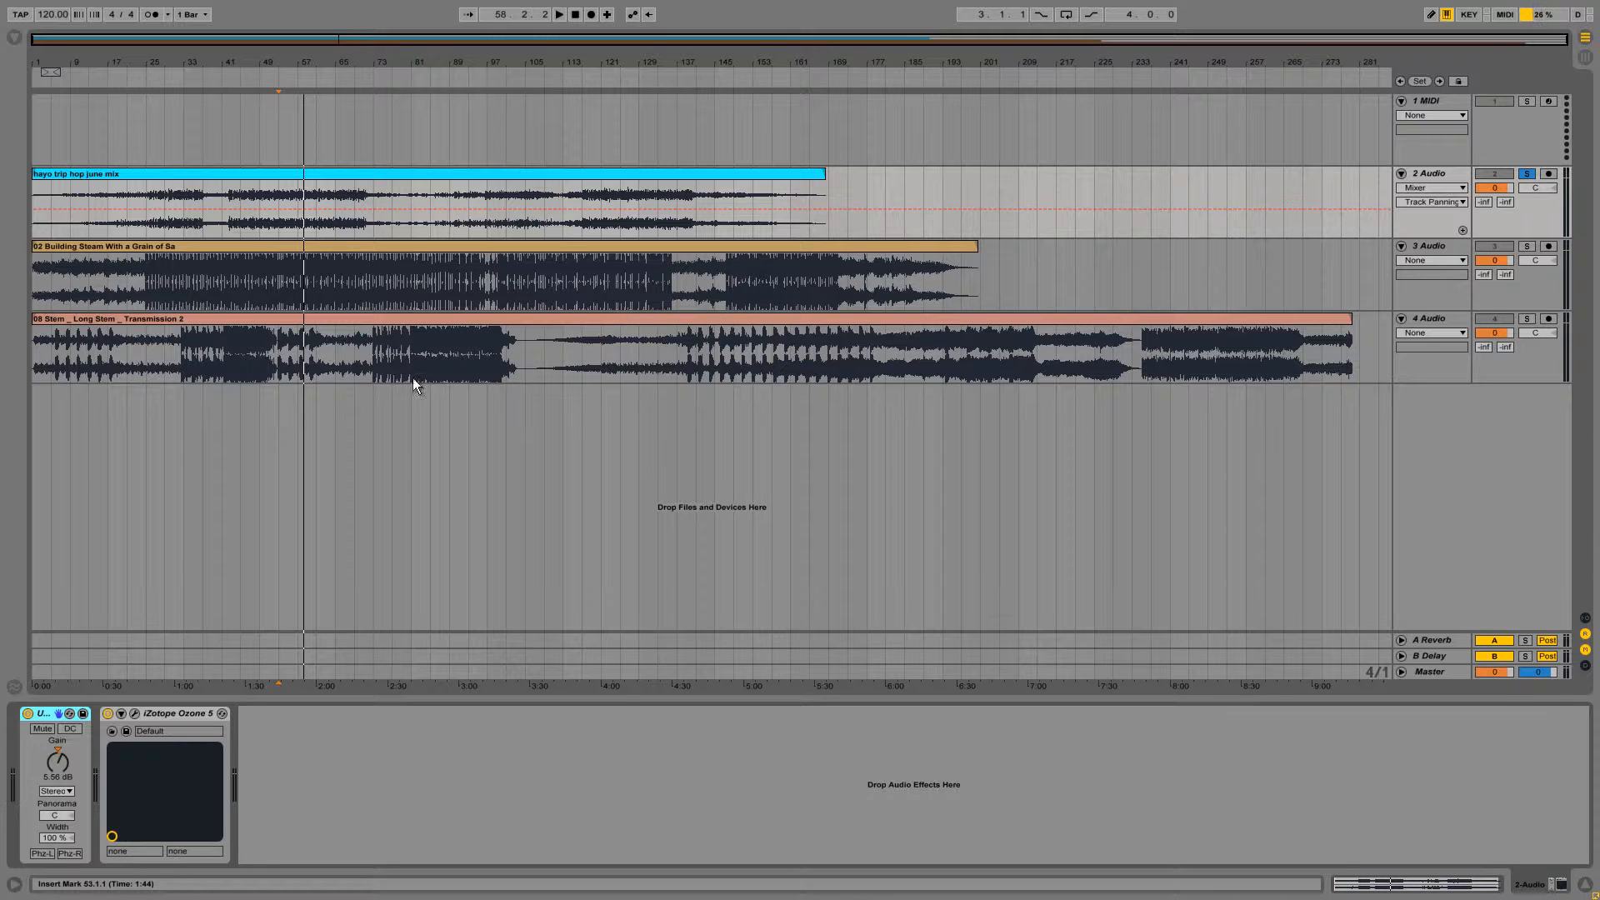
Open iZotope Ozone 5 on the 2 Audio track, review its Equalizer, Dynamics and Stereo Imaging modules, and close it
click(121, 713)
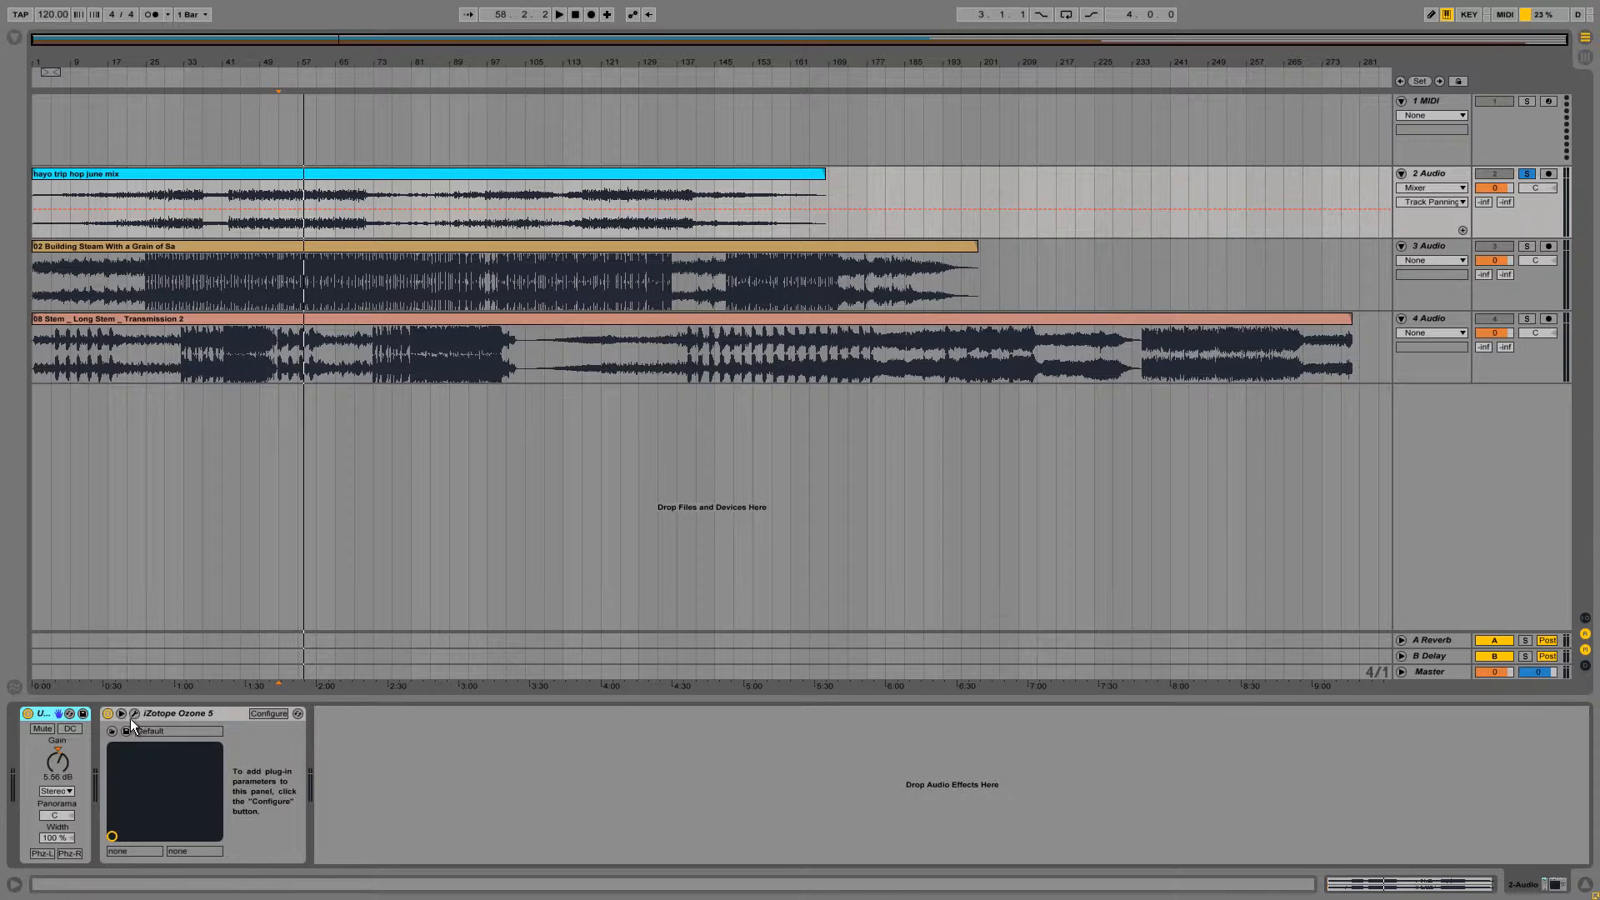
click(134, 714)
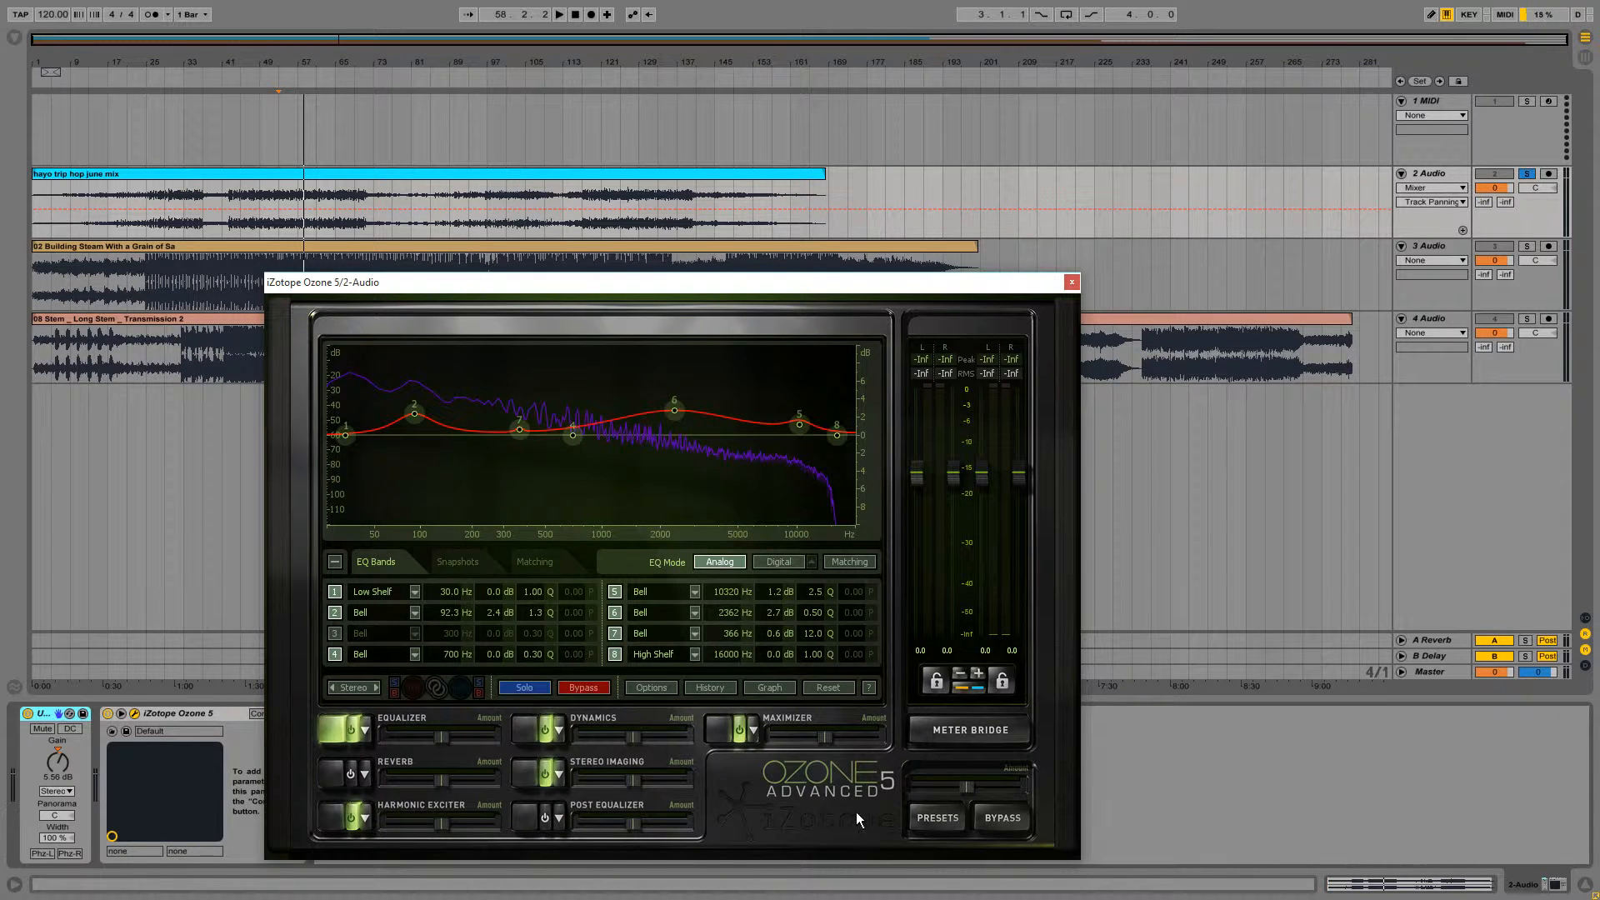
click(513, 726)
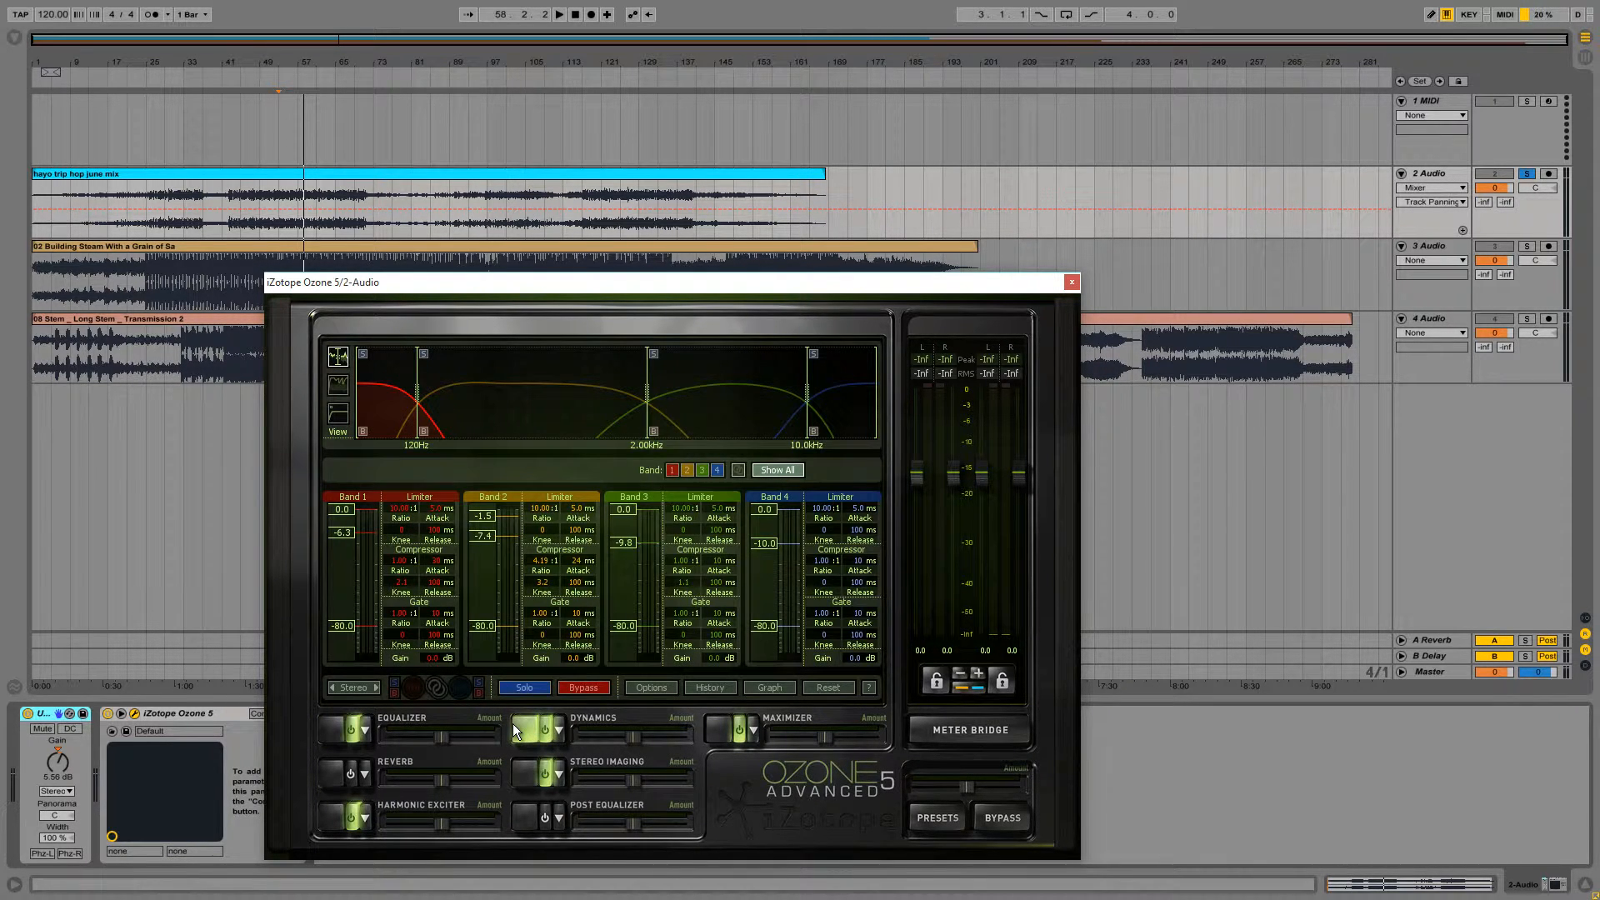
click(528, 777)
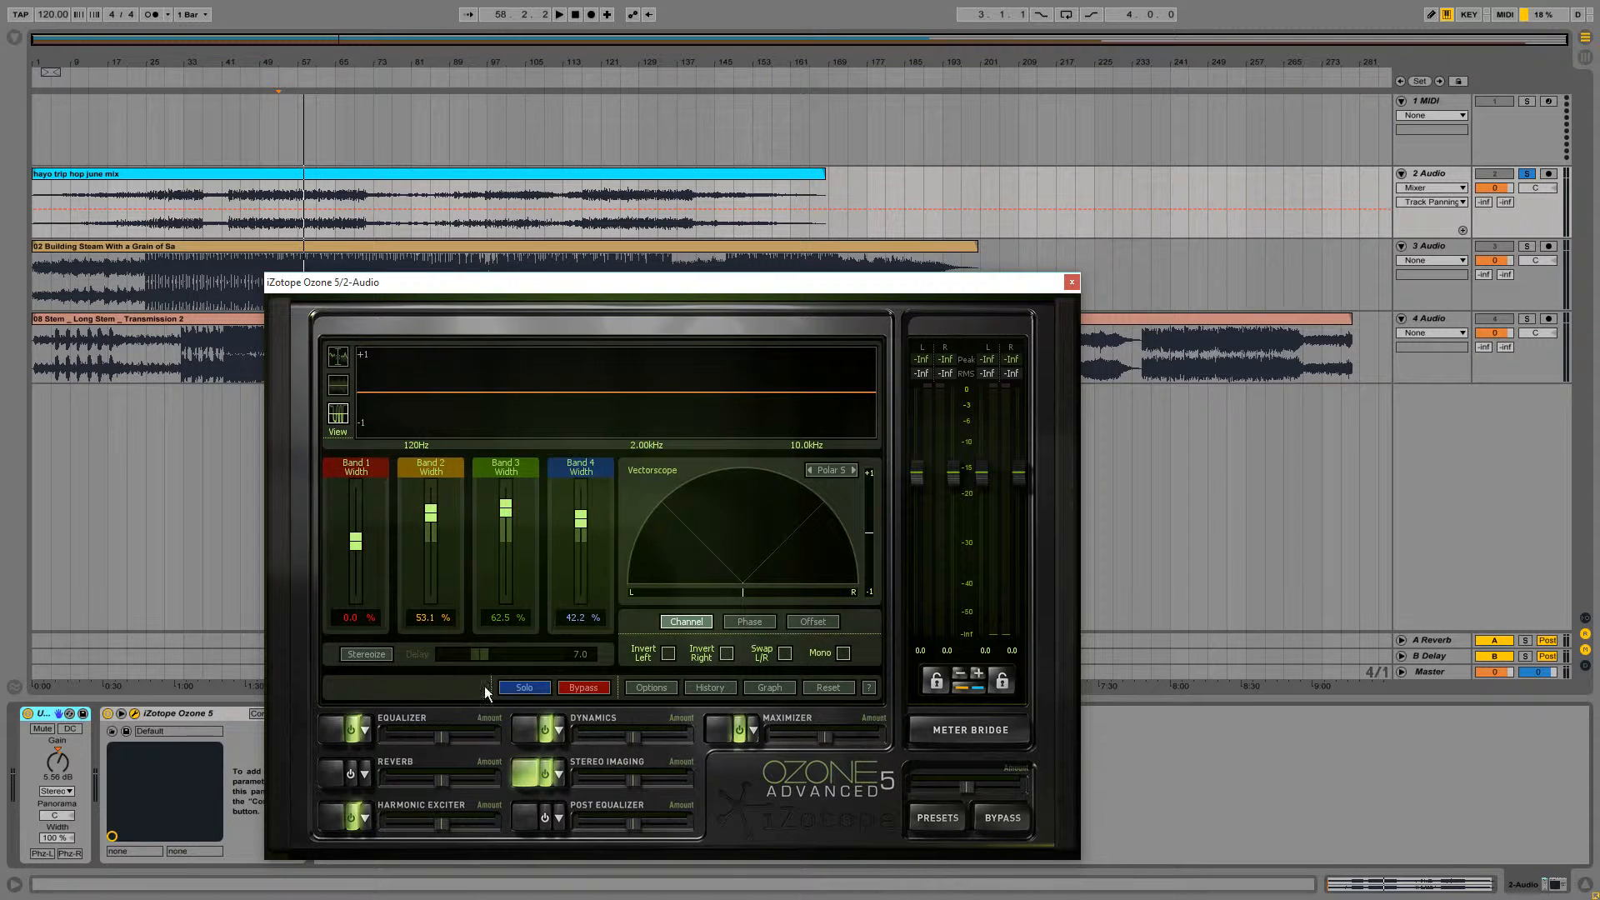
click(1073, 283)
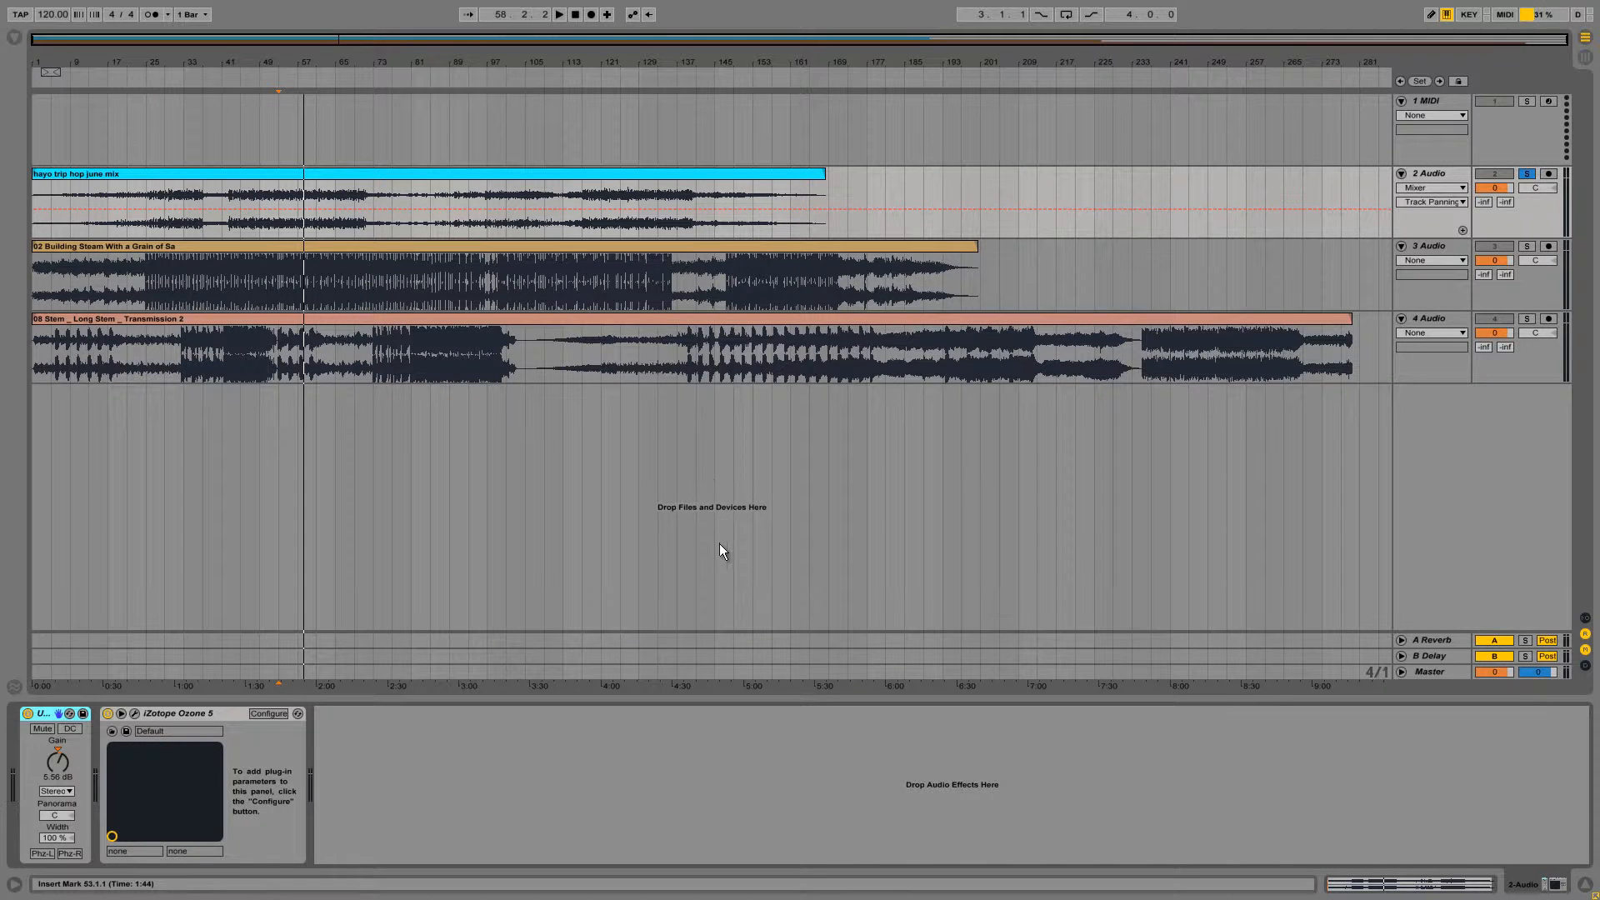
Solo the 3 Audio track and play its clip from bar 25
click(1530, 248)
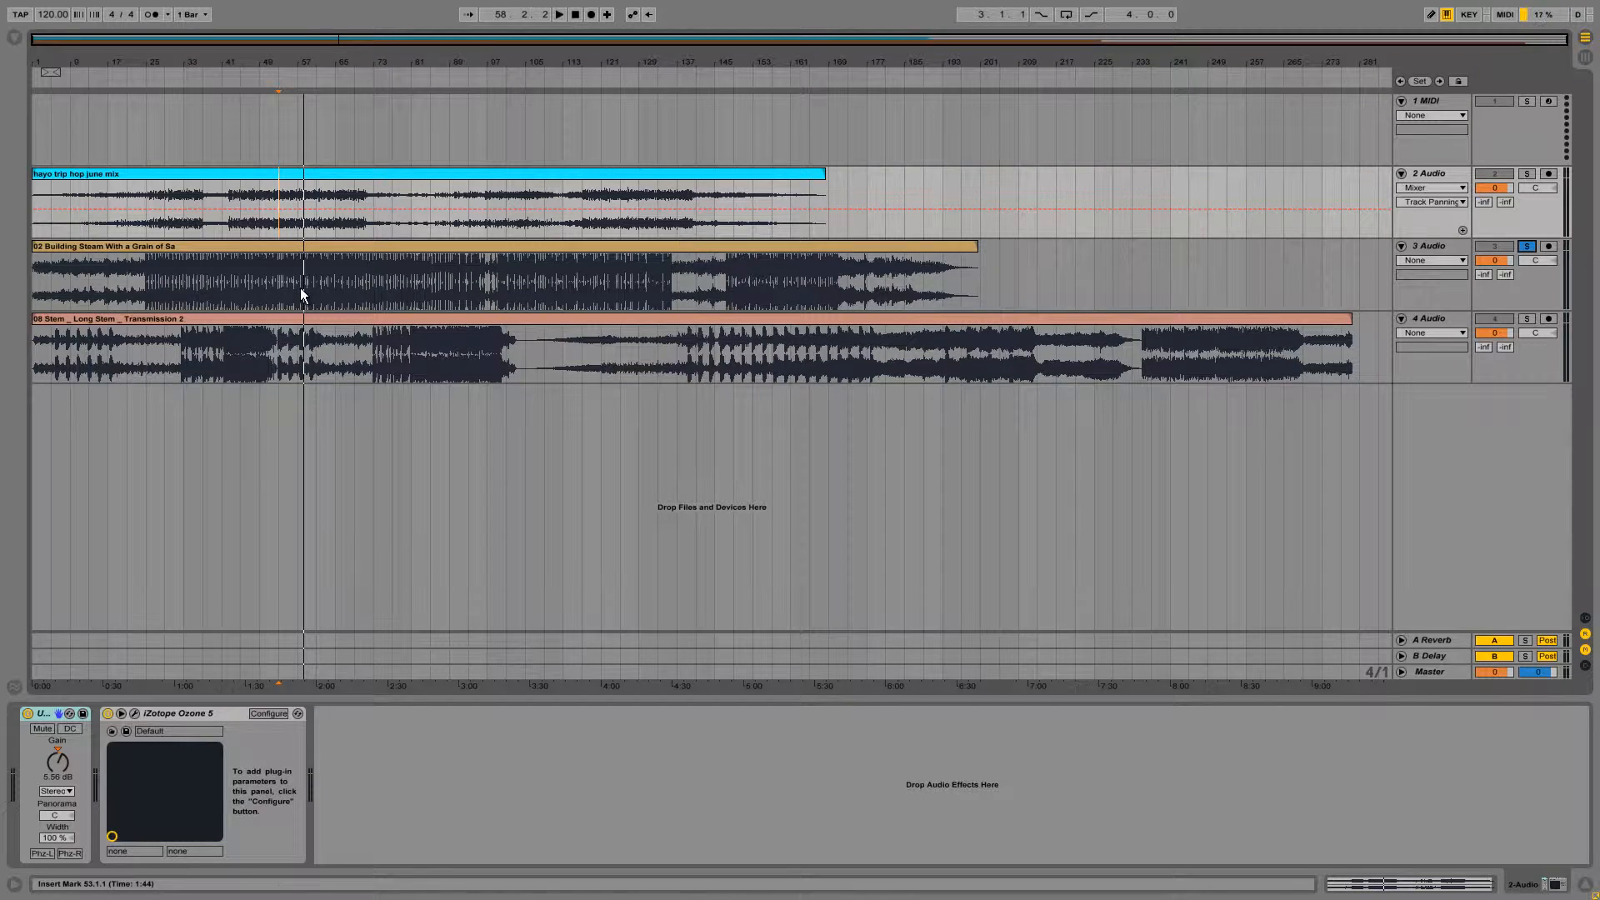
click(242, 278)
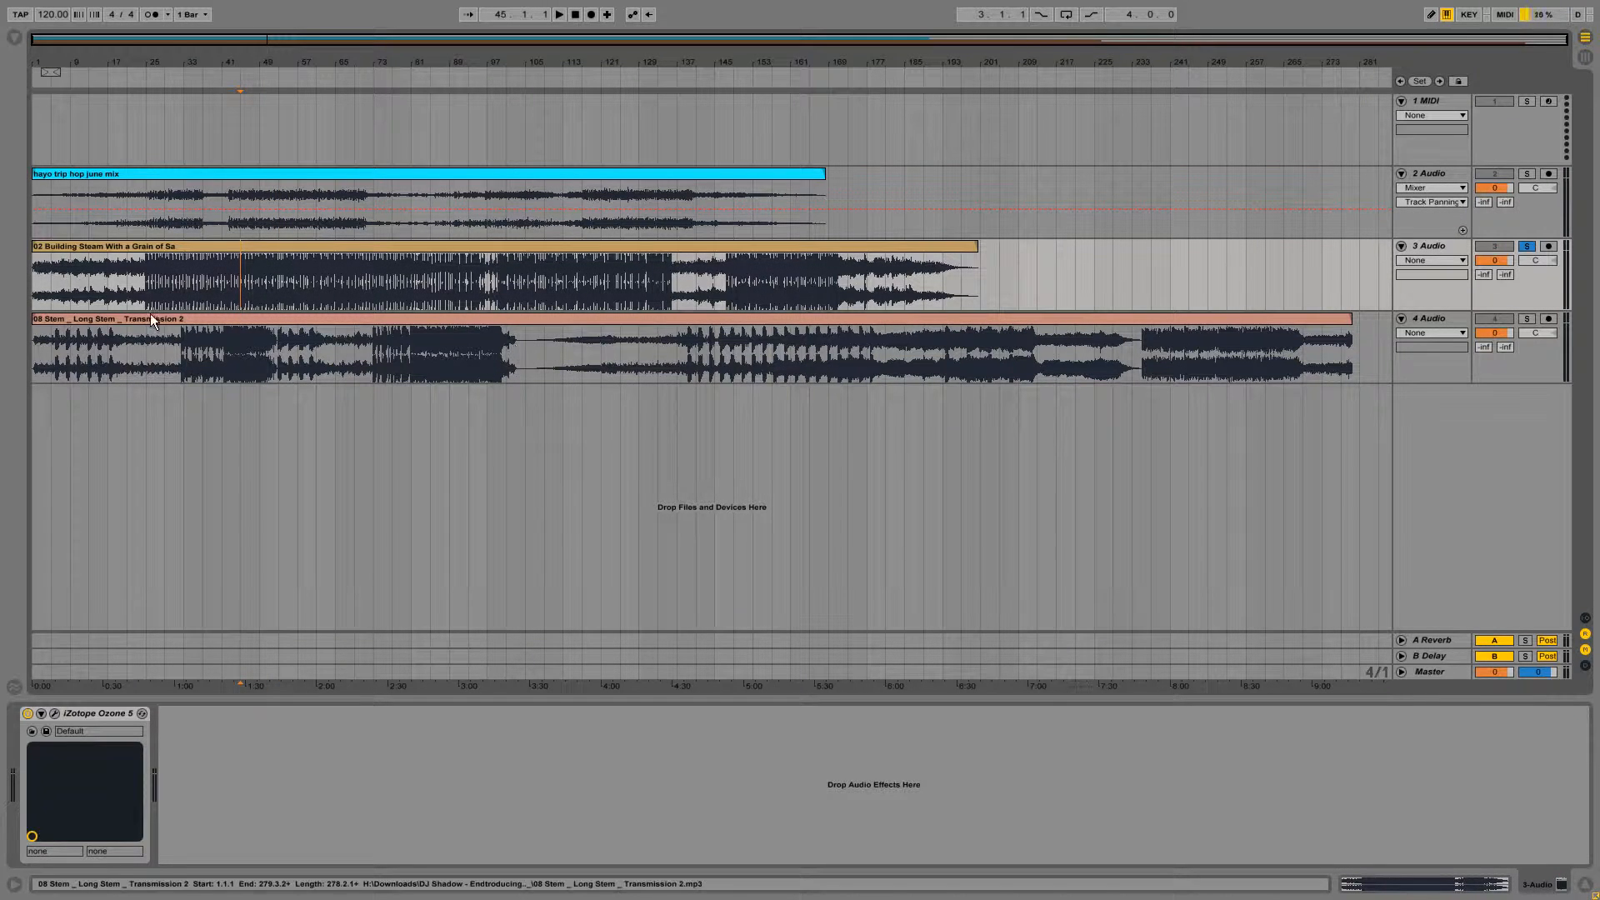
click(146, 279)
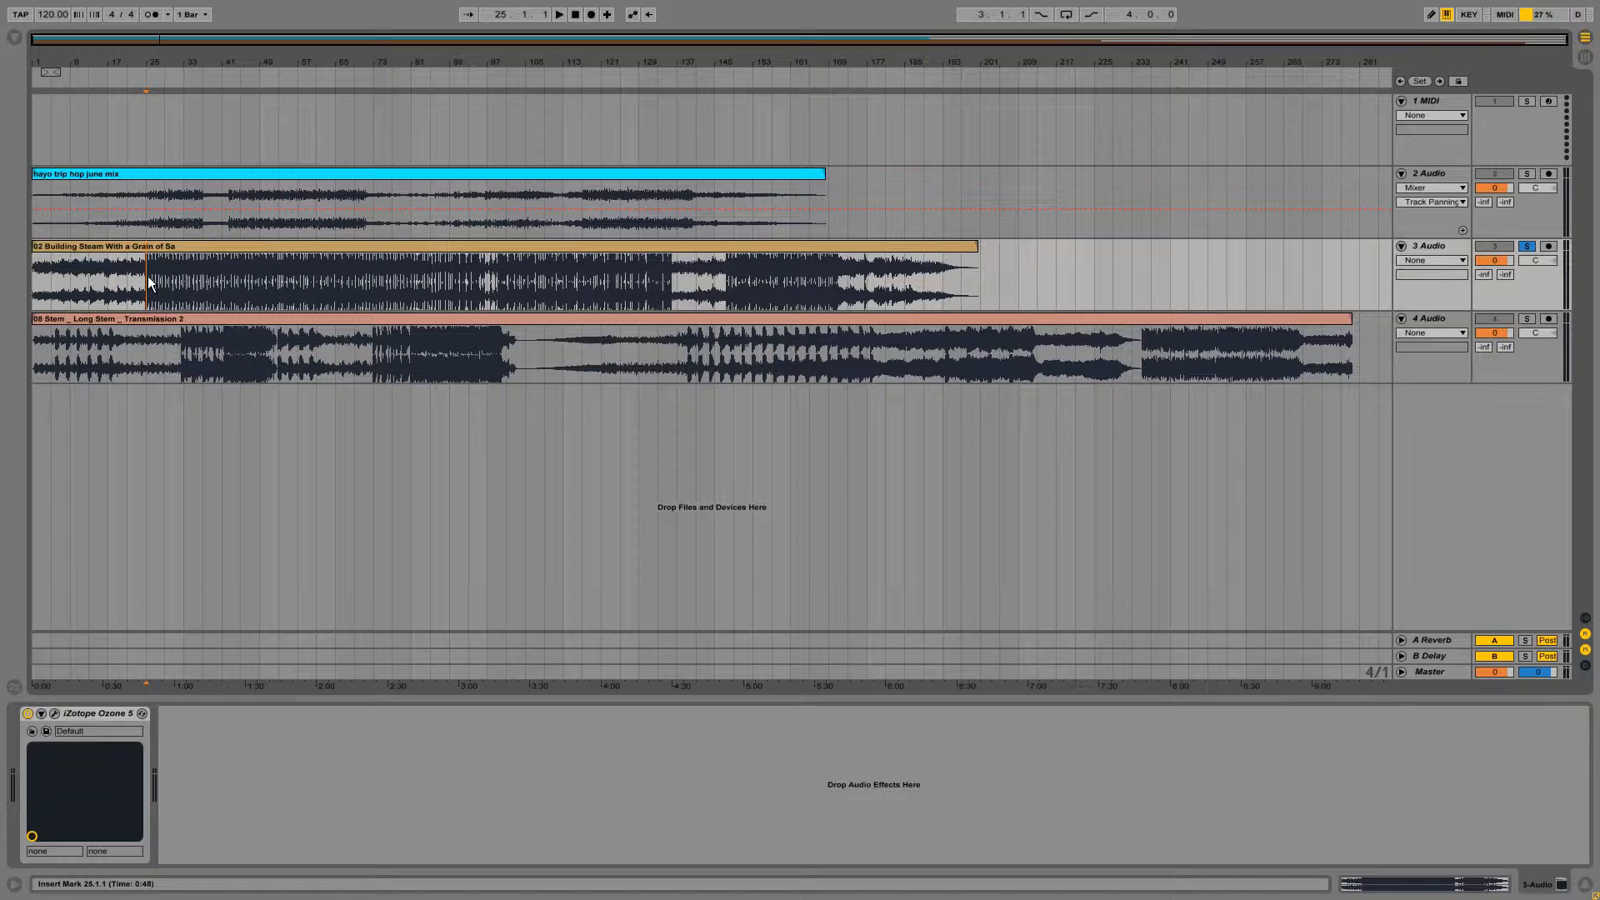
key(space)
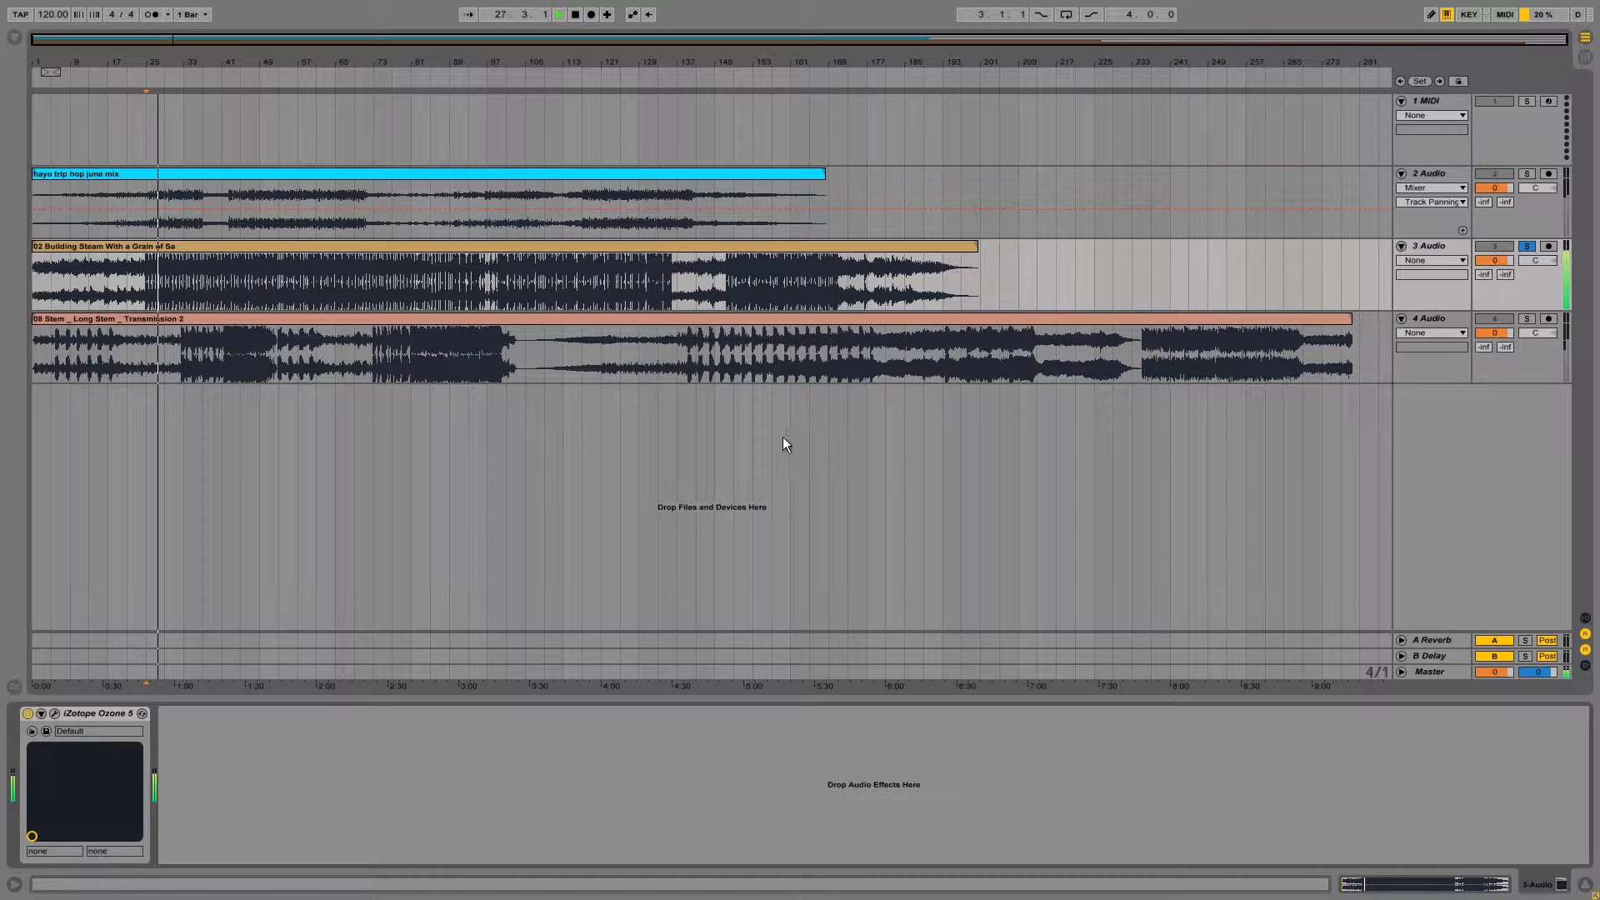
Open iZotope Ozone 5 on the 3 Audio track, check its Equalizer module while the reference plays, and close the plug-in
click(54, 714)
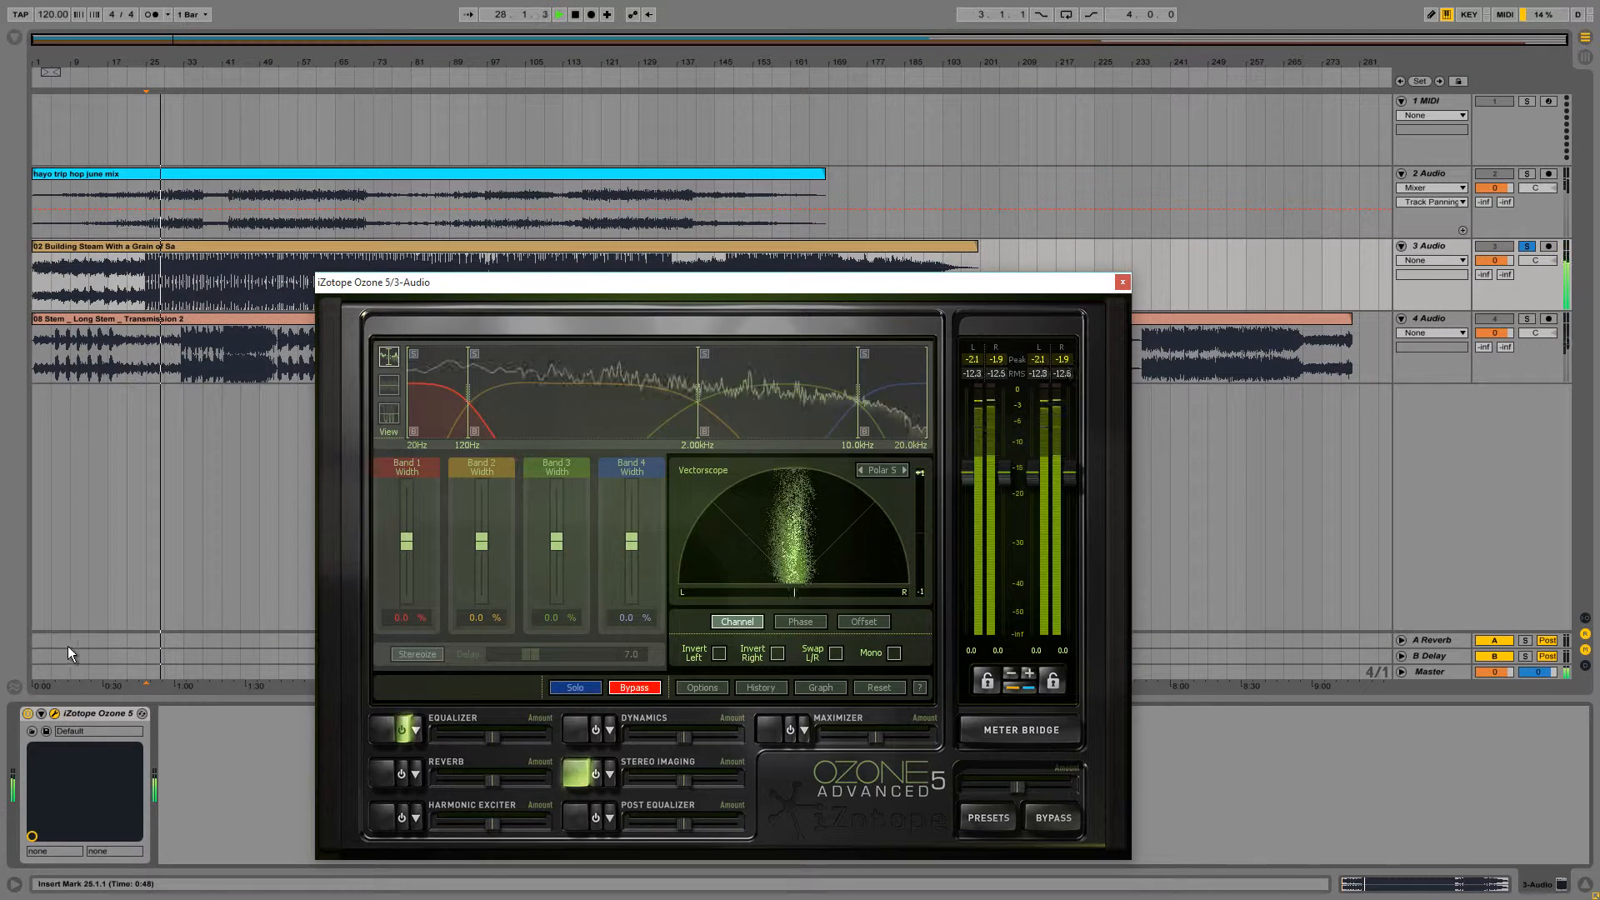
click(381, 730)
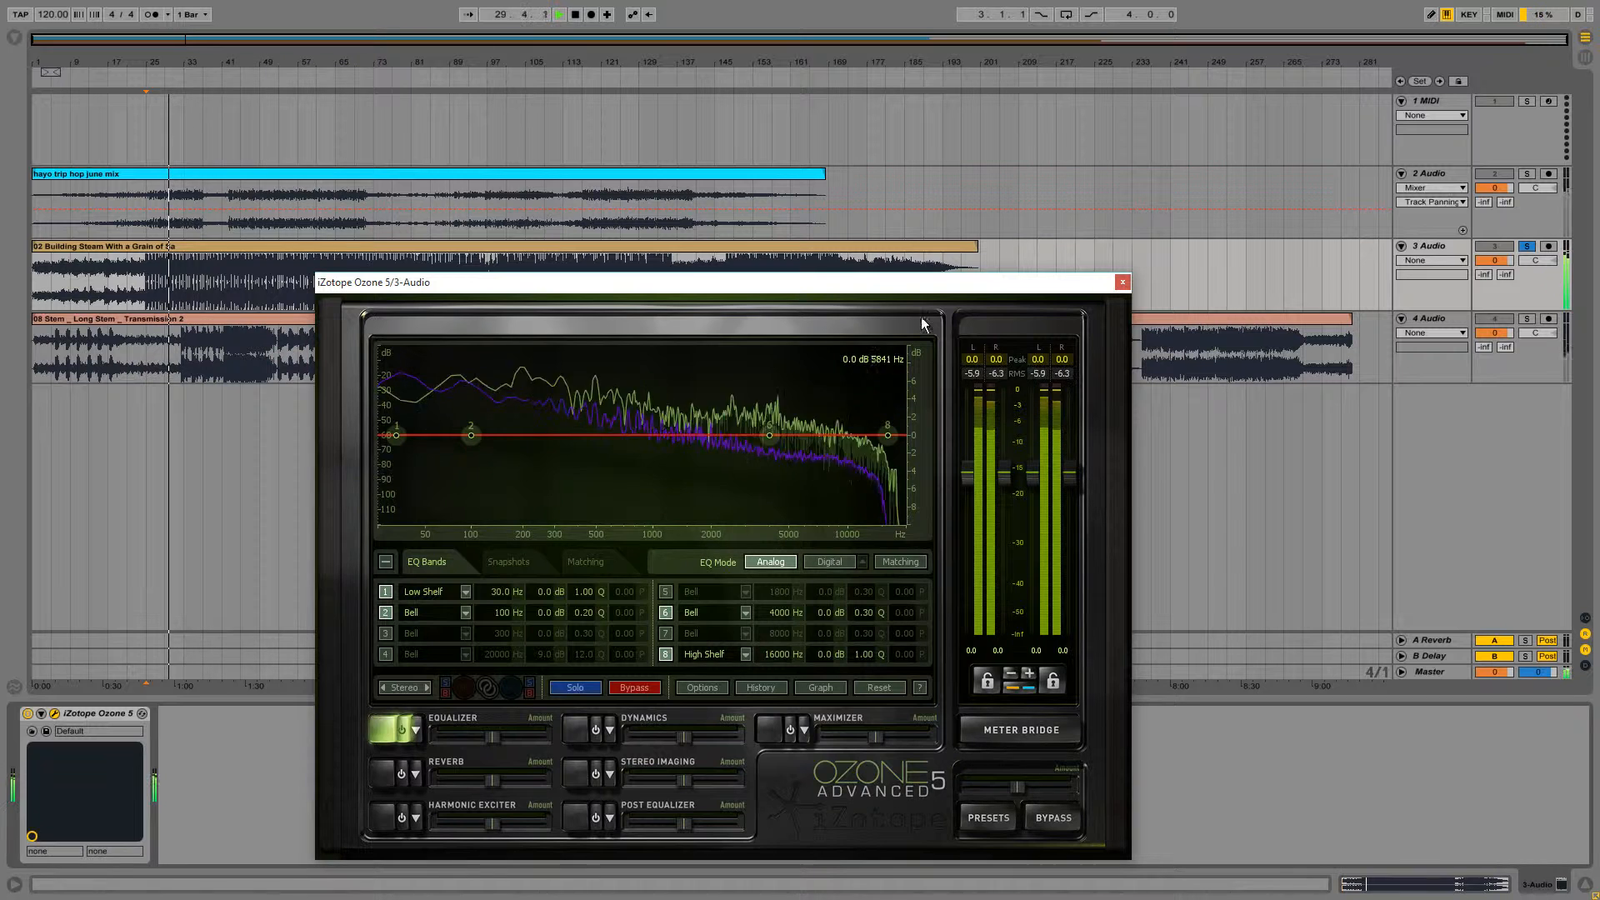
click(1124, 283)
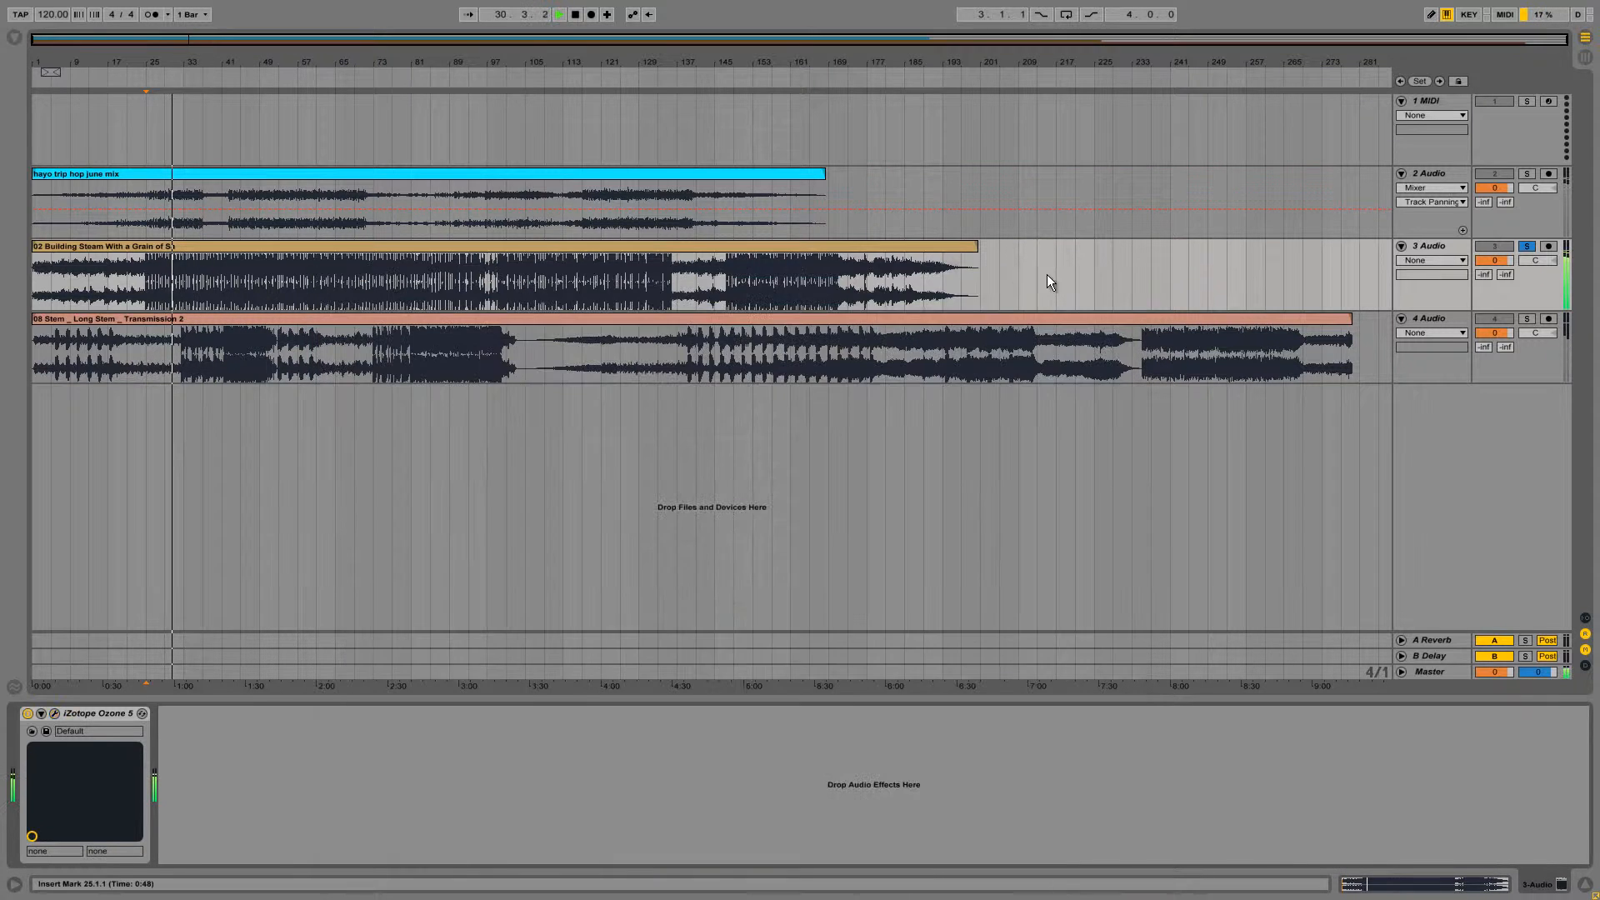
Solo the 4 Audio track, audition several passages along its clip, including bars 153, 205, 253 and 221, and turn its solo off
click(241, 355)
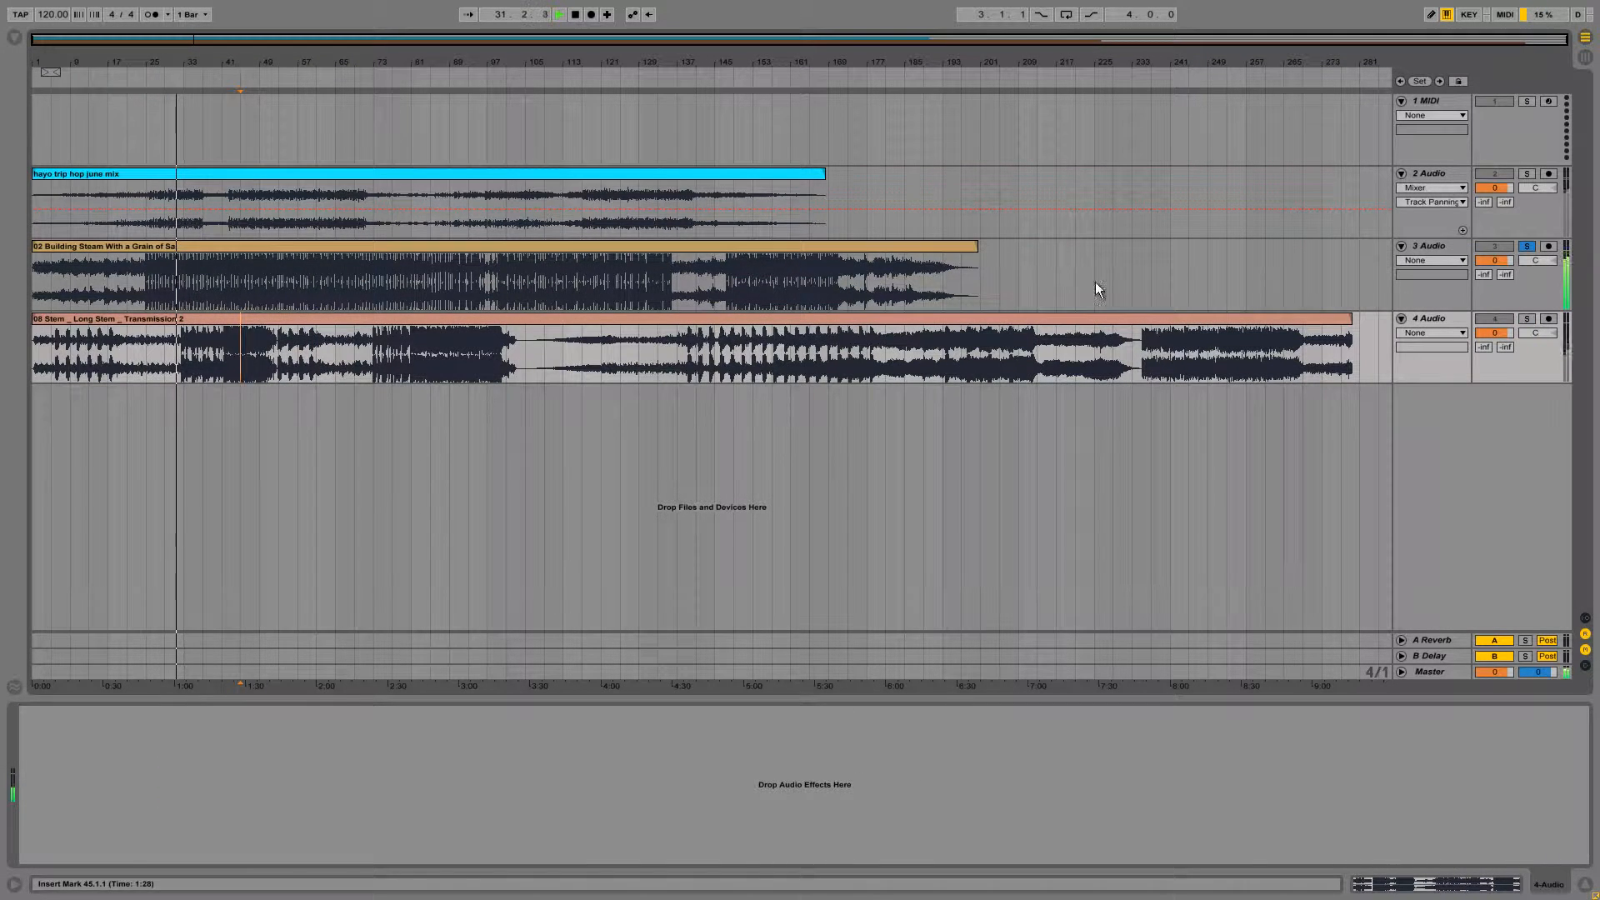
click(1527, 320)
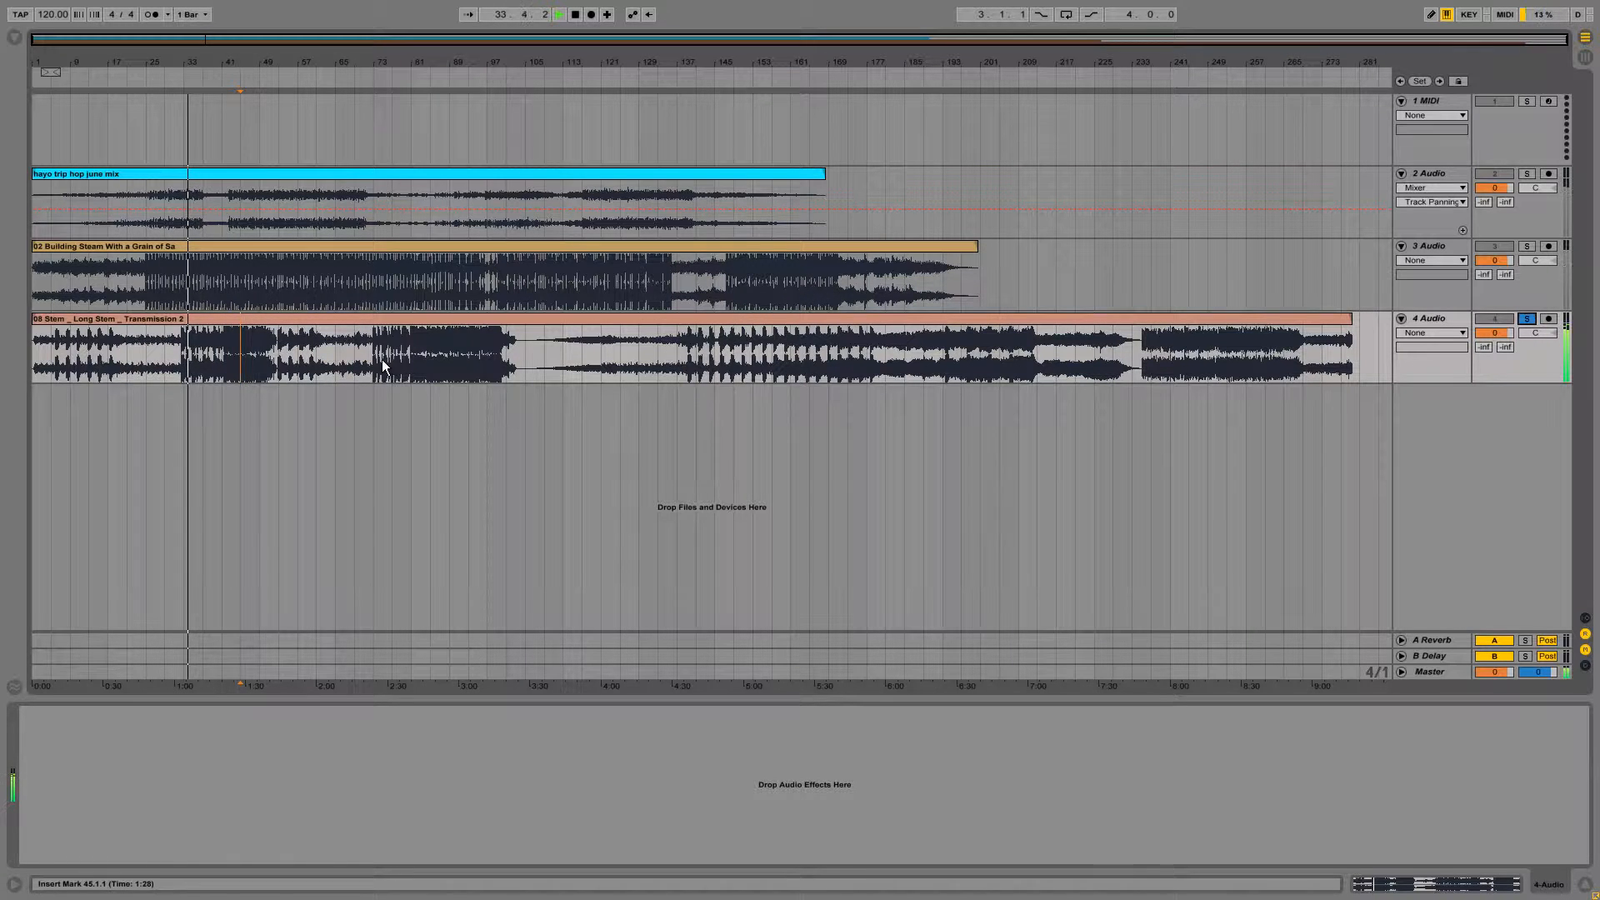
click(753, 367)
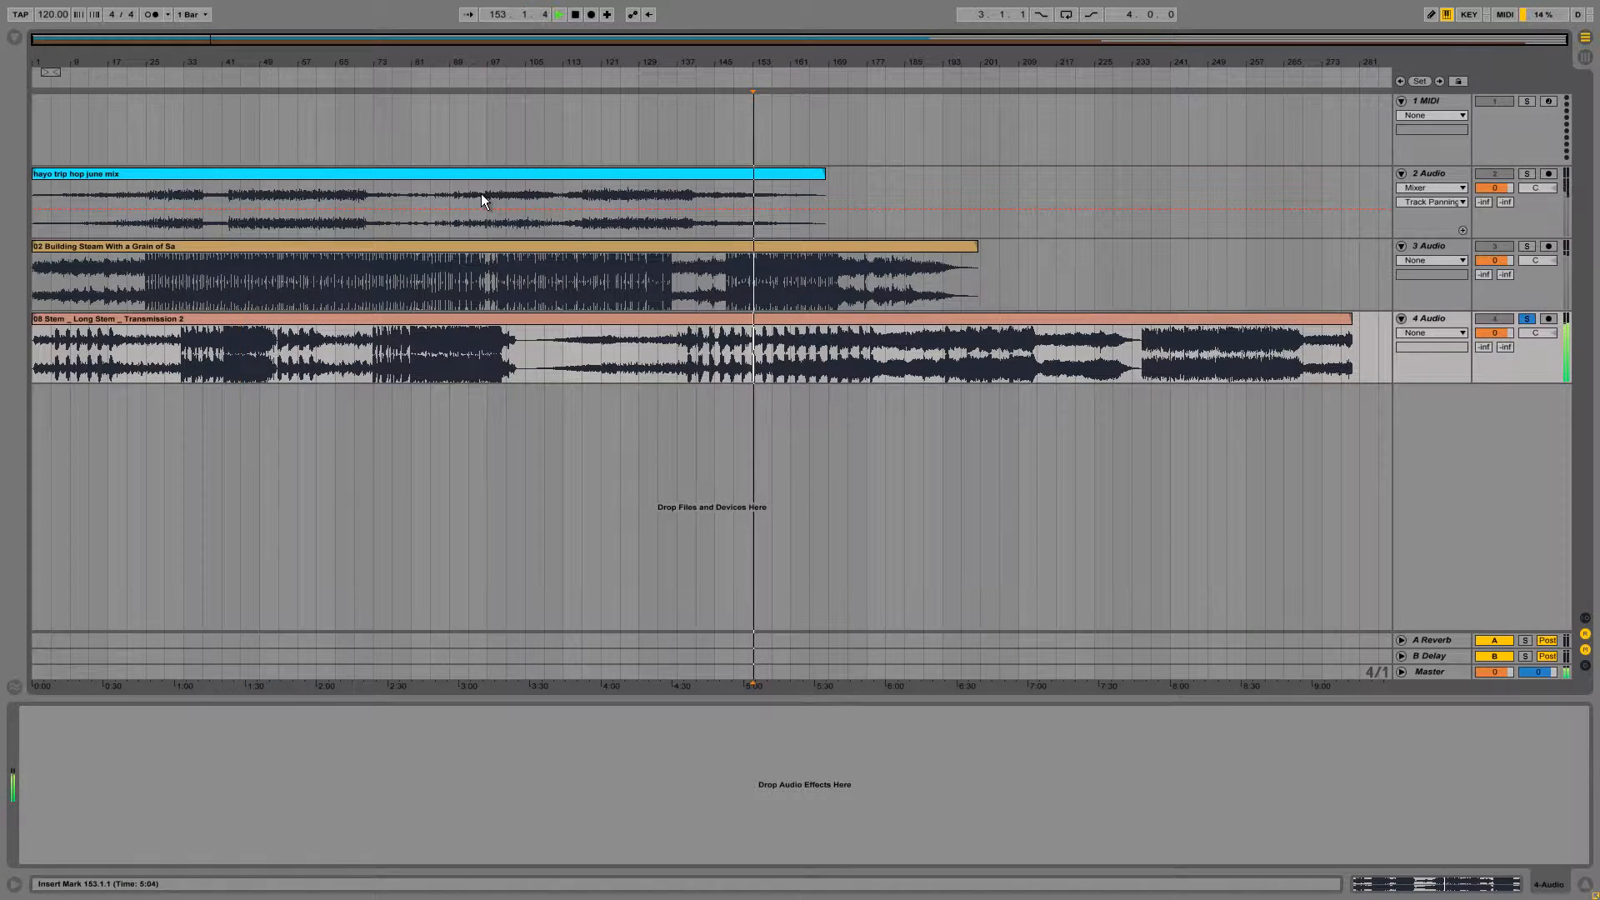
click(847, 371)
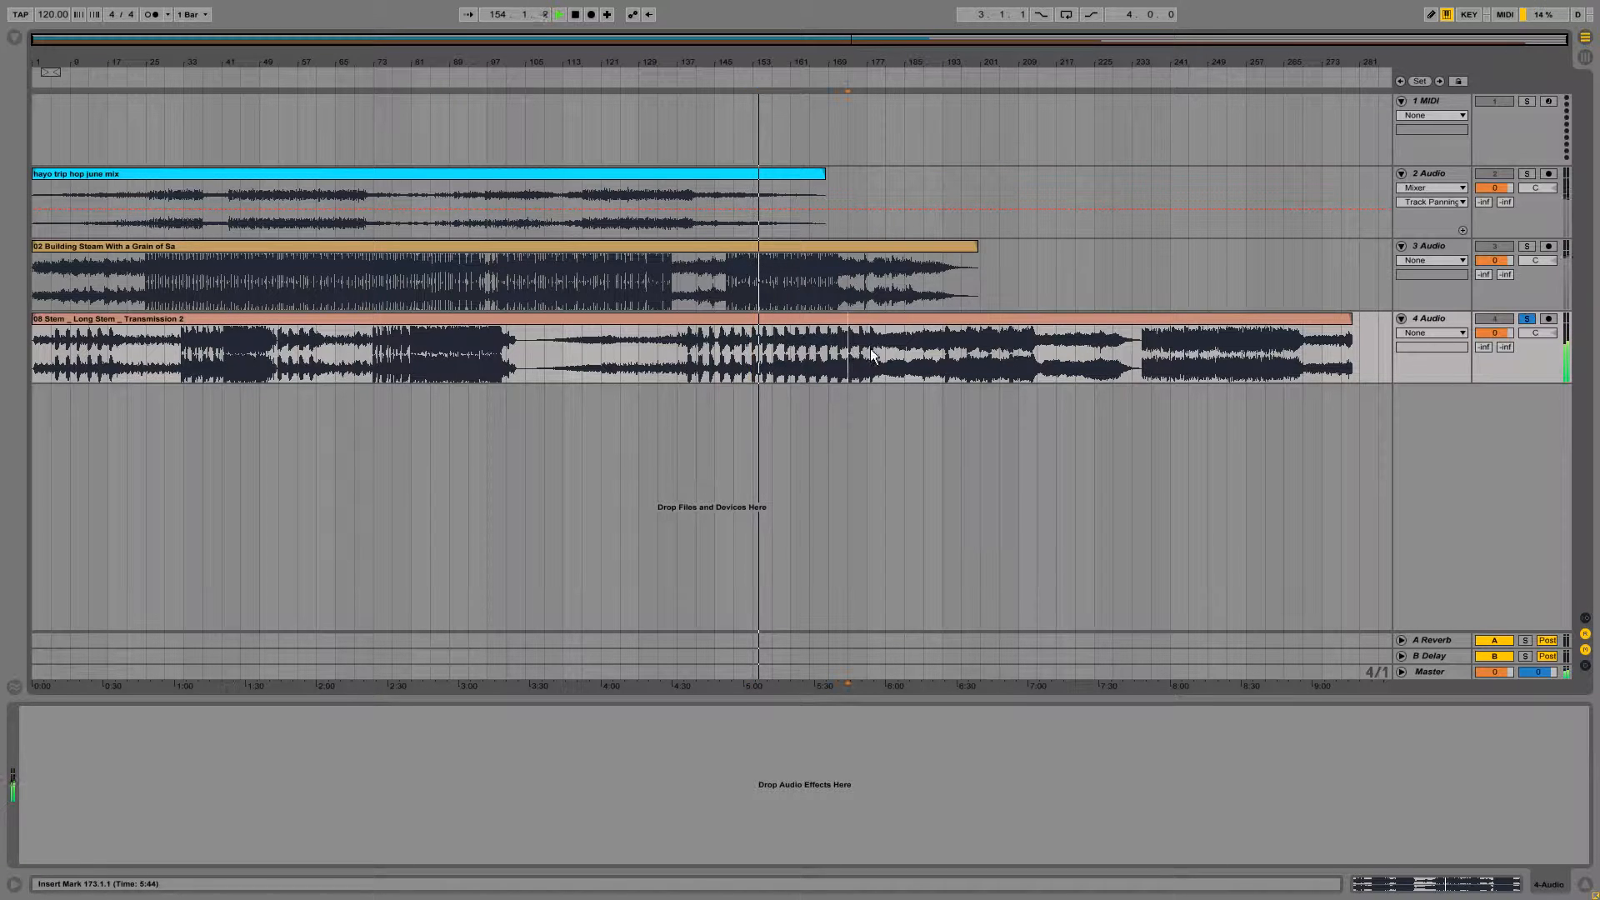
click(1002, 338)
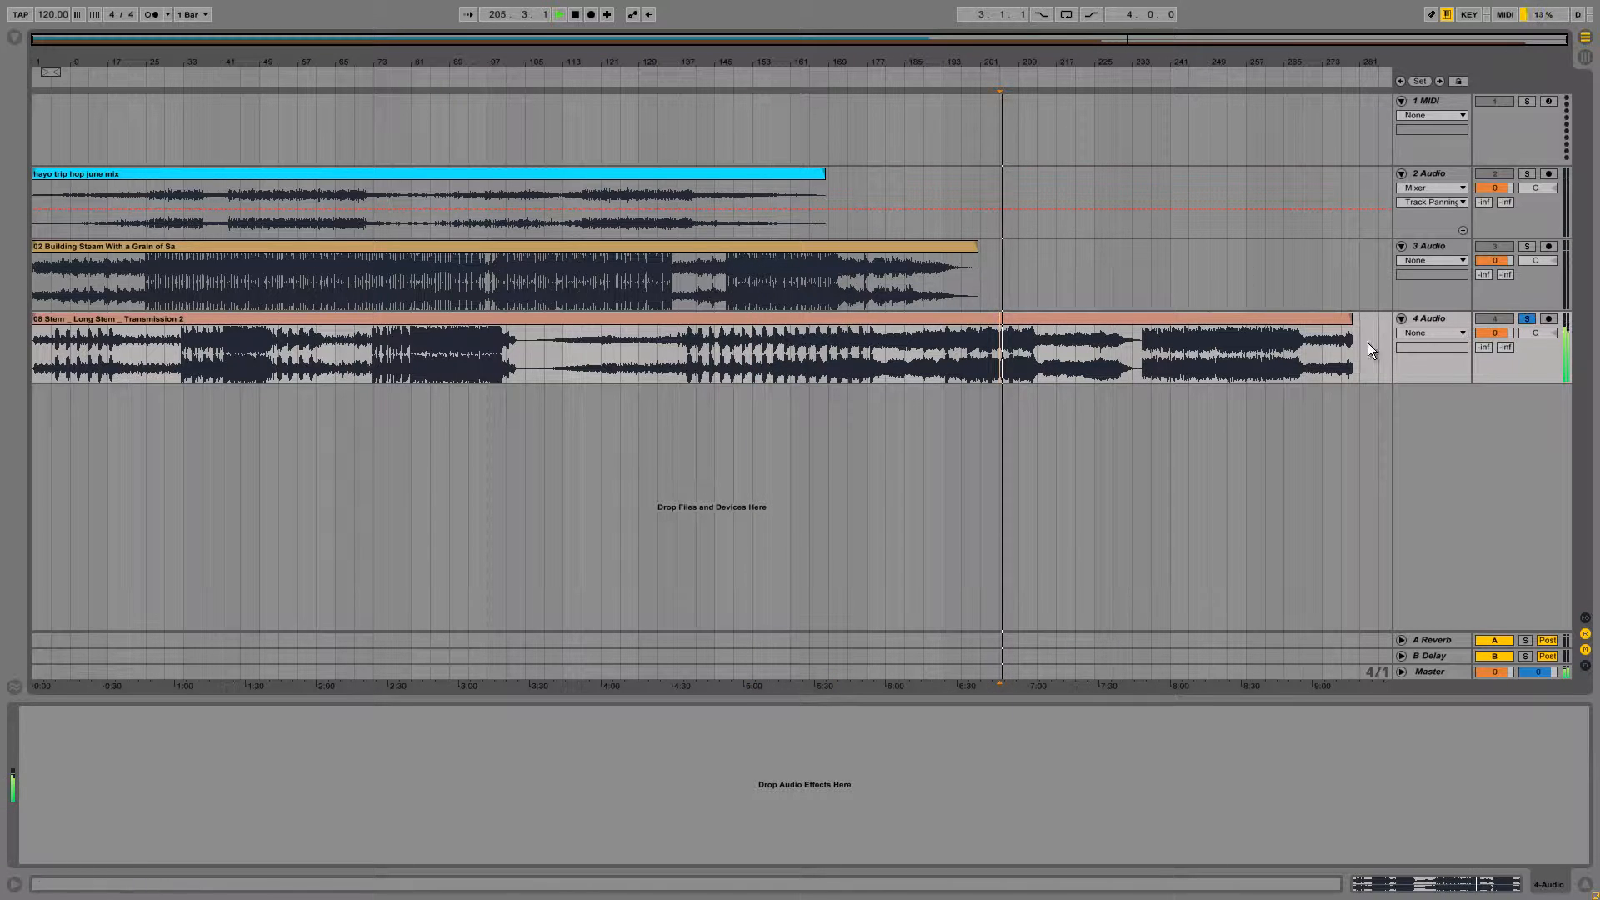
click(1225, 342)
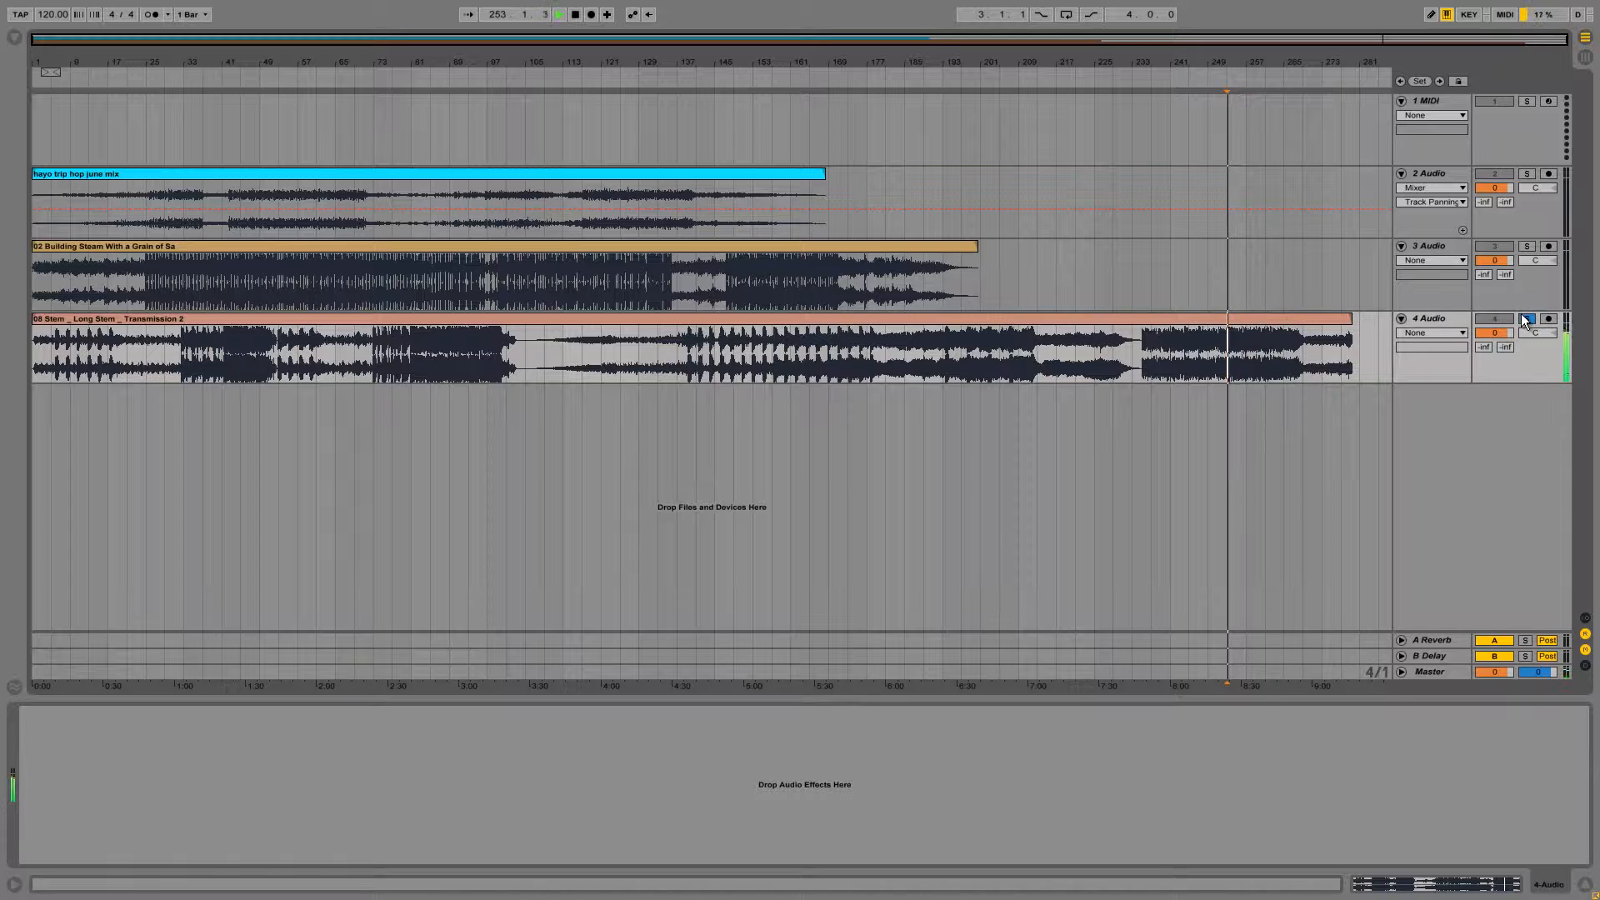
click(1075, 355)
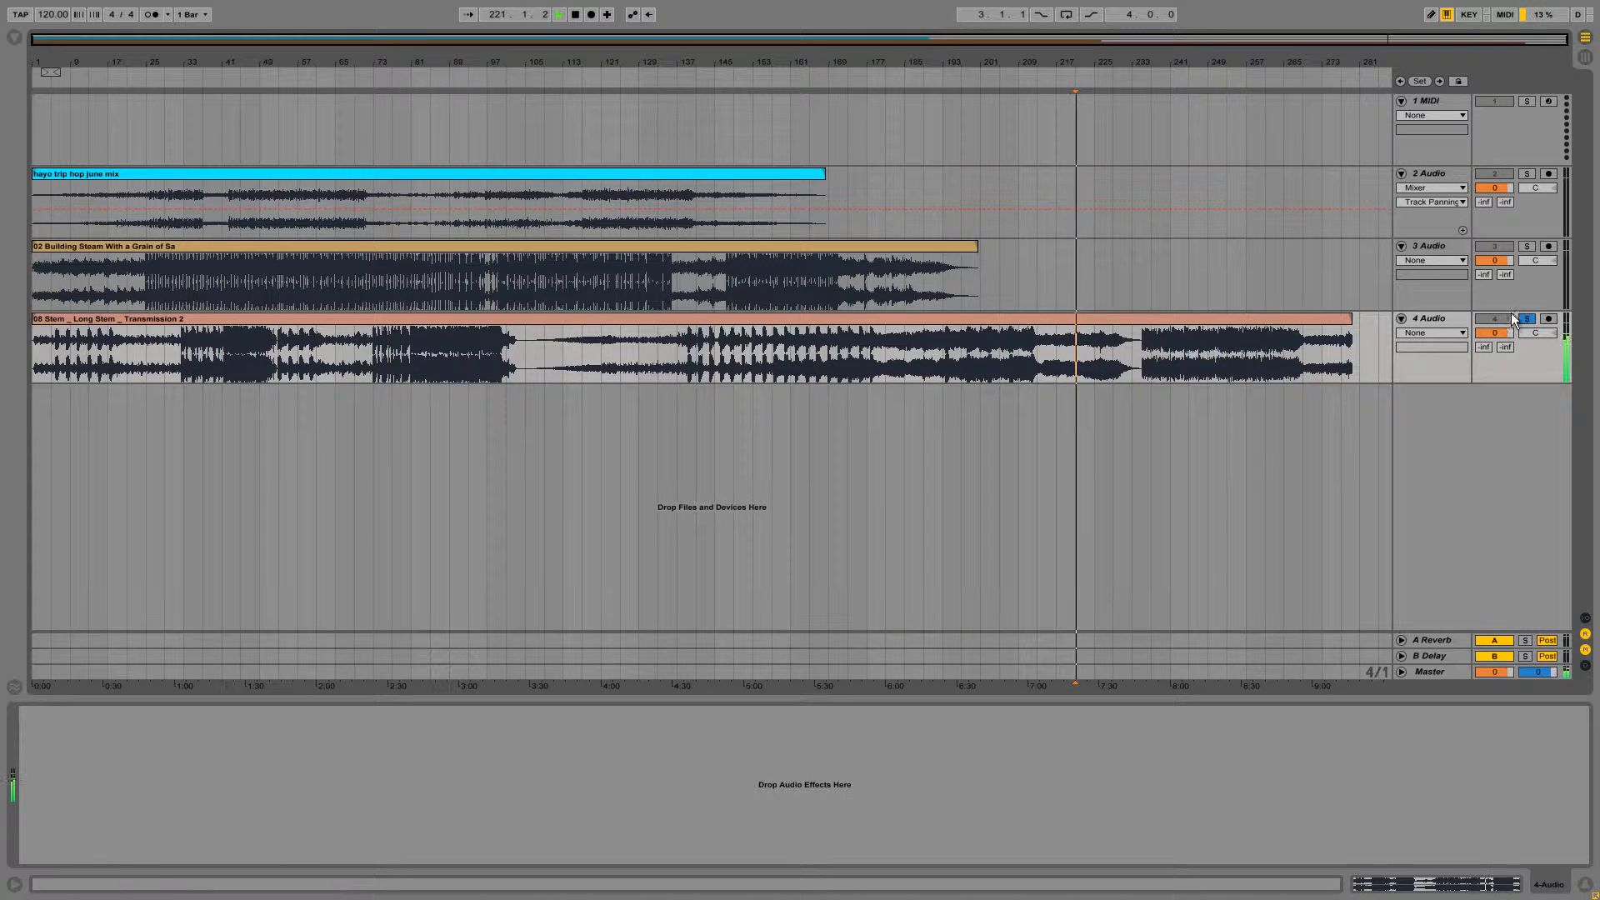
click(1526, 318)
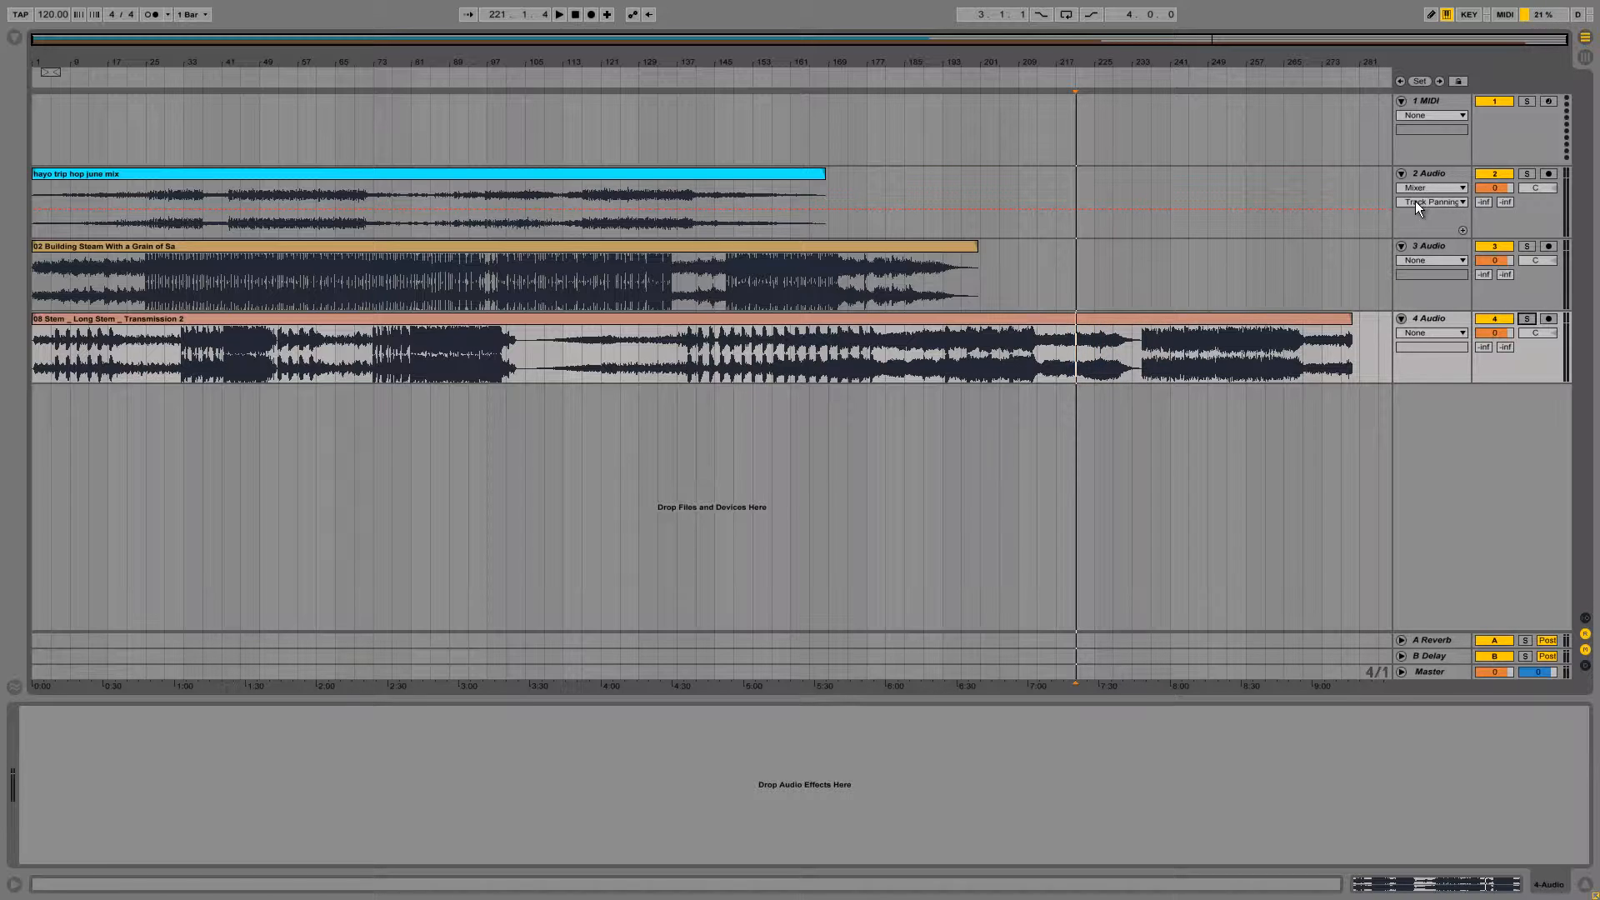
Solo the 2 Audio track with the insert marker at bar 49, and check the Equalizer curve in its Ozone 5
click(1525, 174)
click(255, 194)
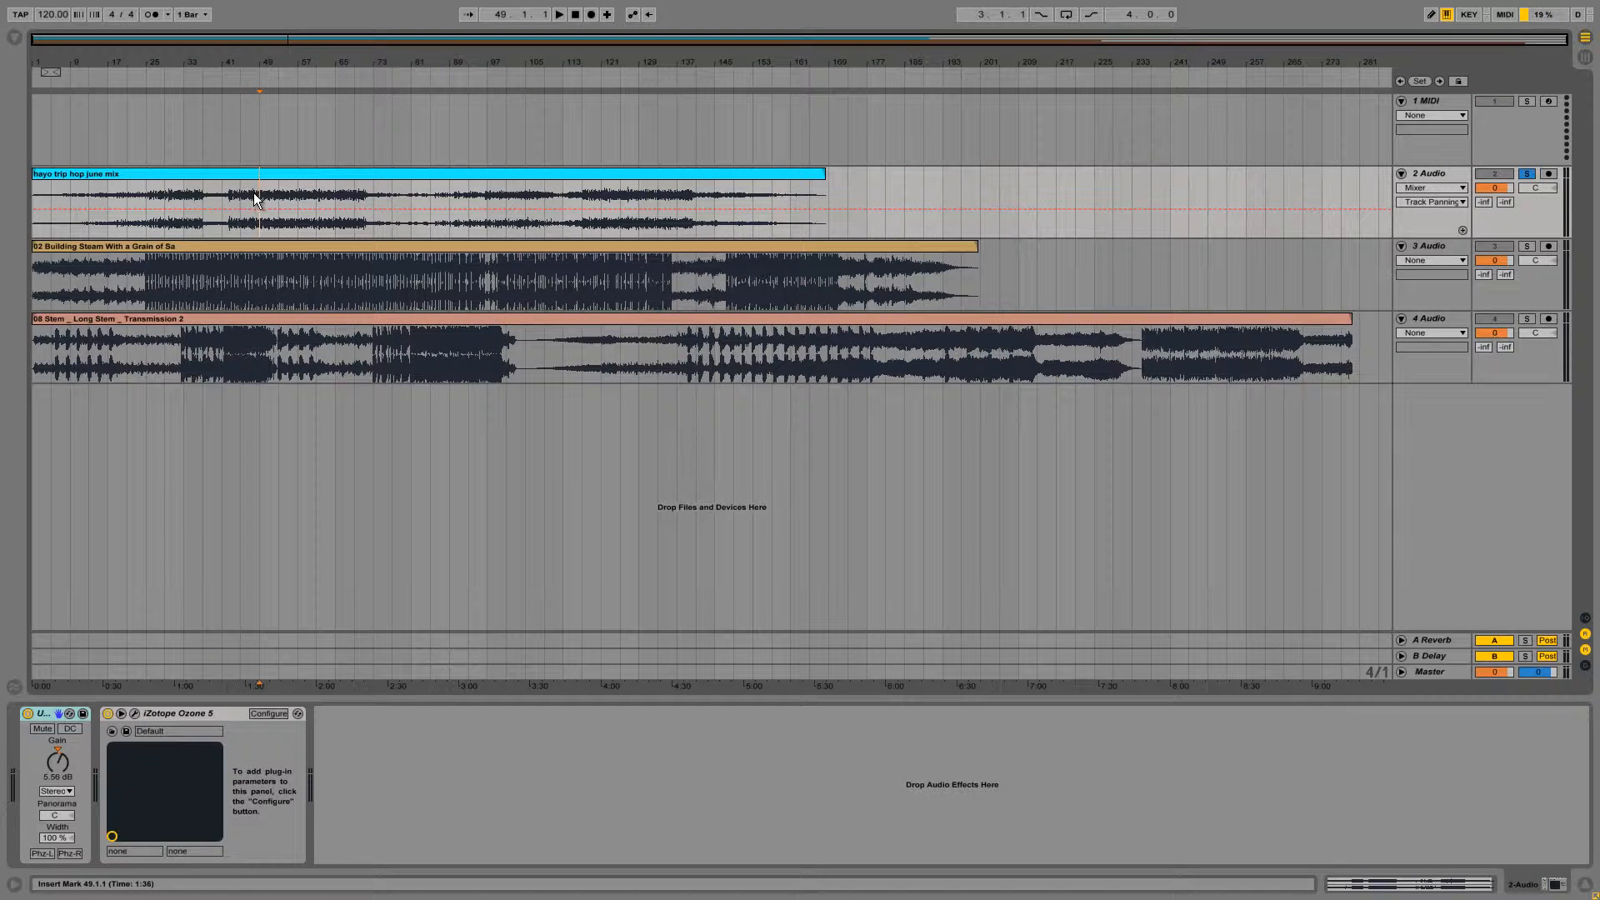
click(136, 713)
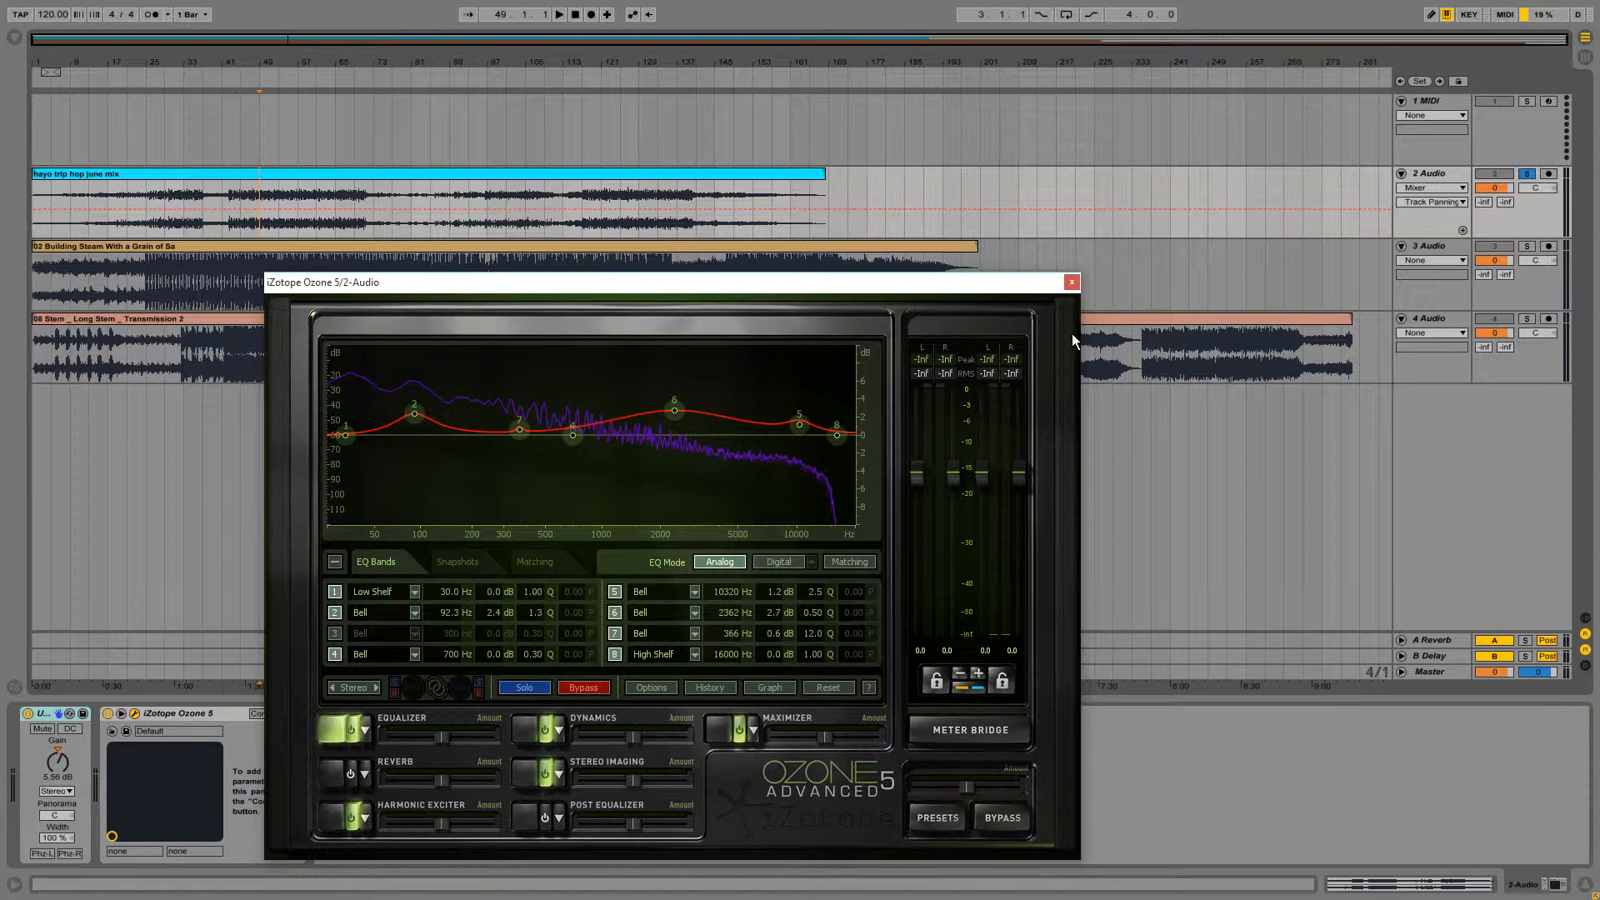
click(1072, 282)
Turn off Ozone 5 on the 2 Audio track and play the unmastered mix from bar 57
click(108, 715)
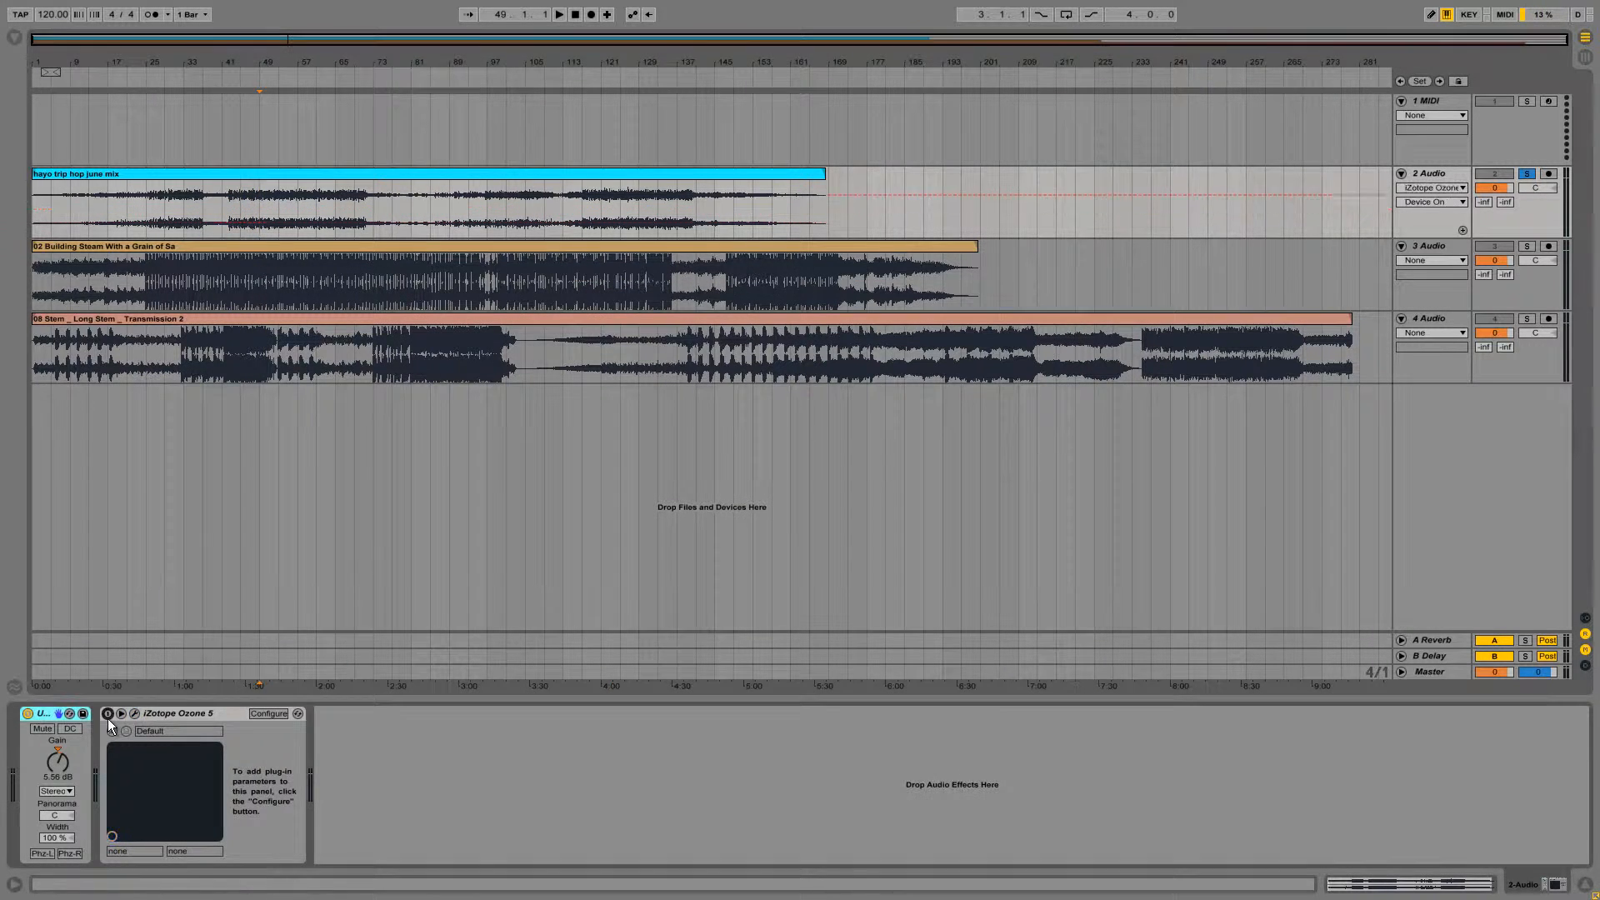
click(293, 203)
key(space)
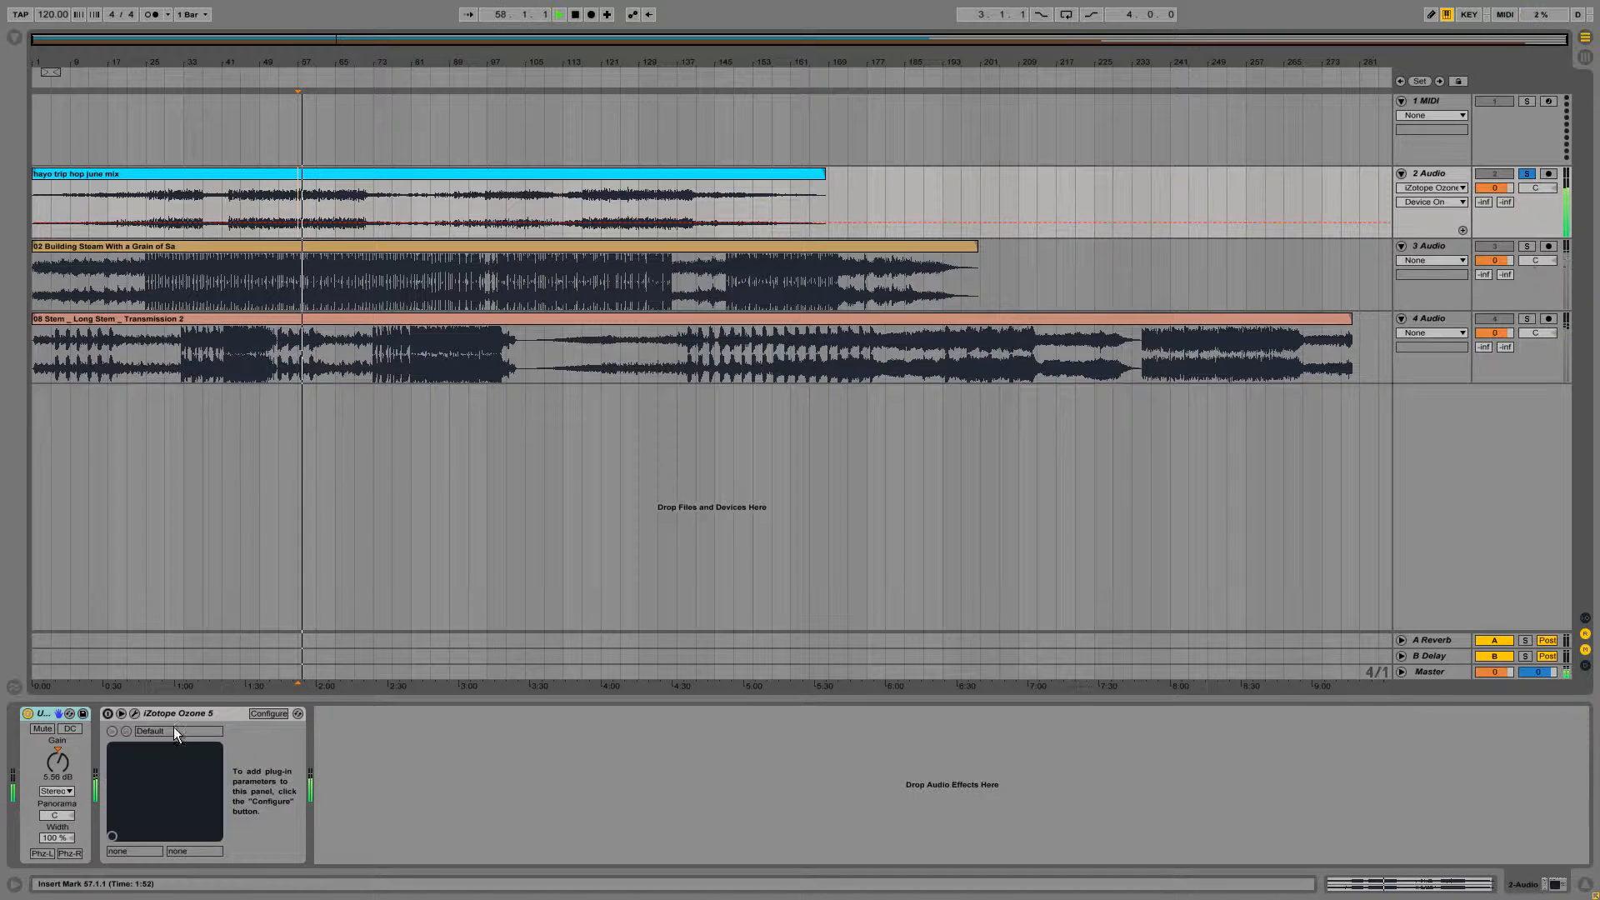
Compare the 2 Audio mix without its Utility gain against the soloed 3 Audio reference, then return to 2 Audio and re-enable Utility
click(25, 722)
click(28, 714)
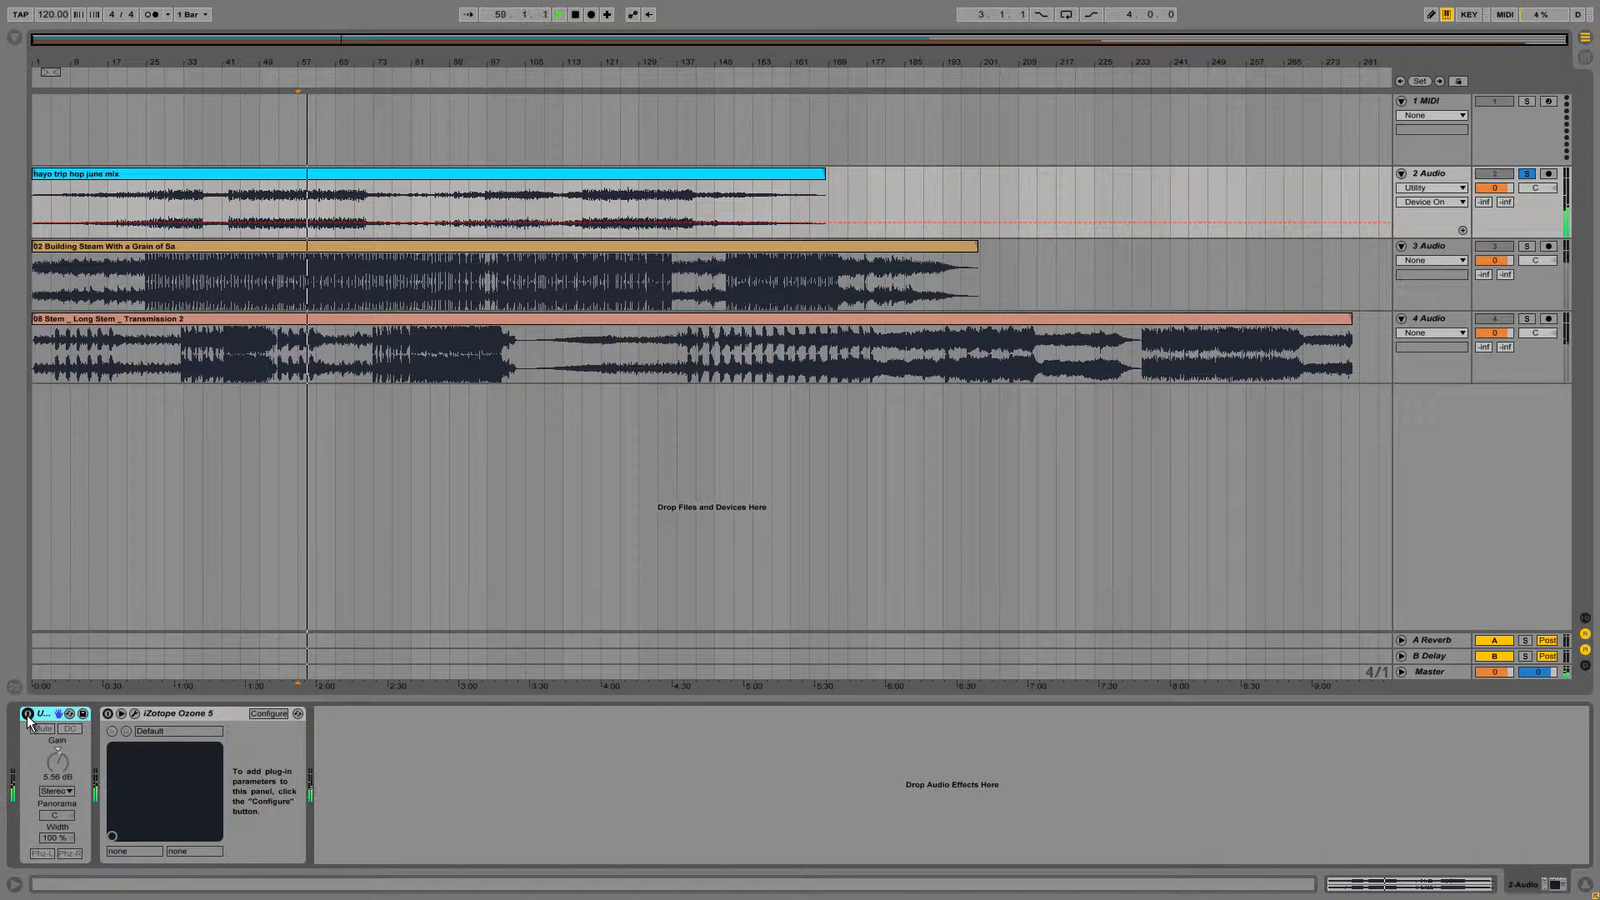
click(27, 715)
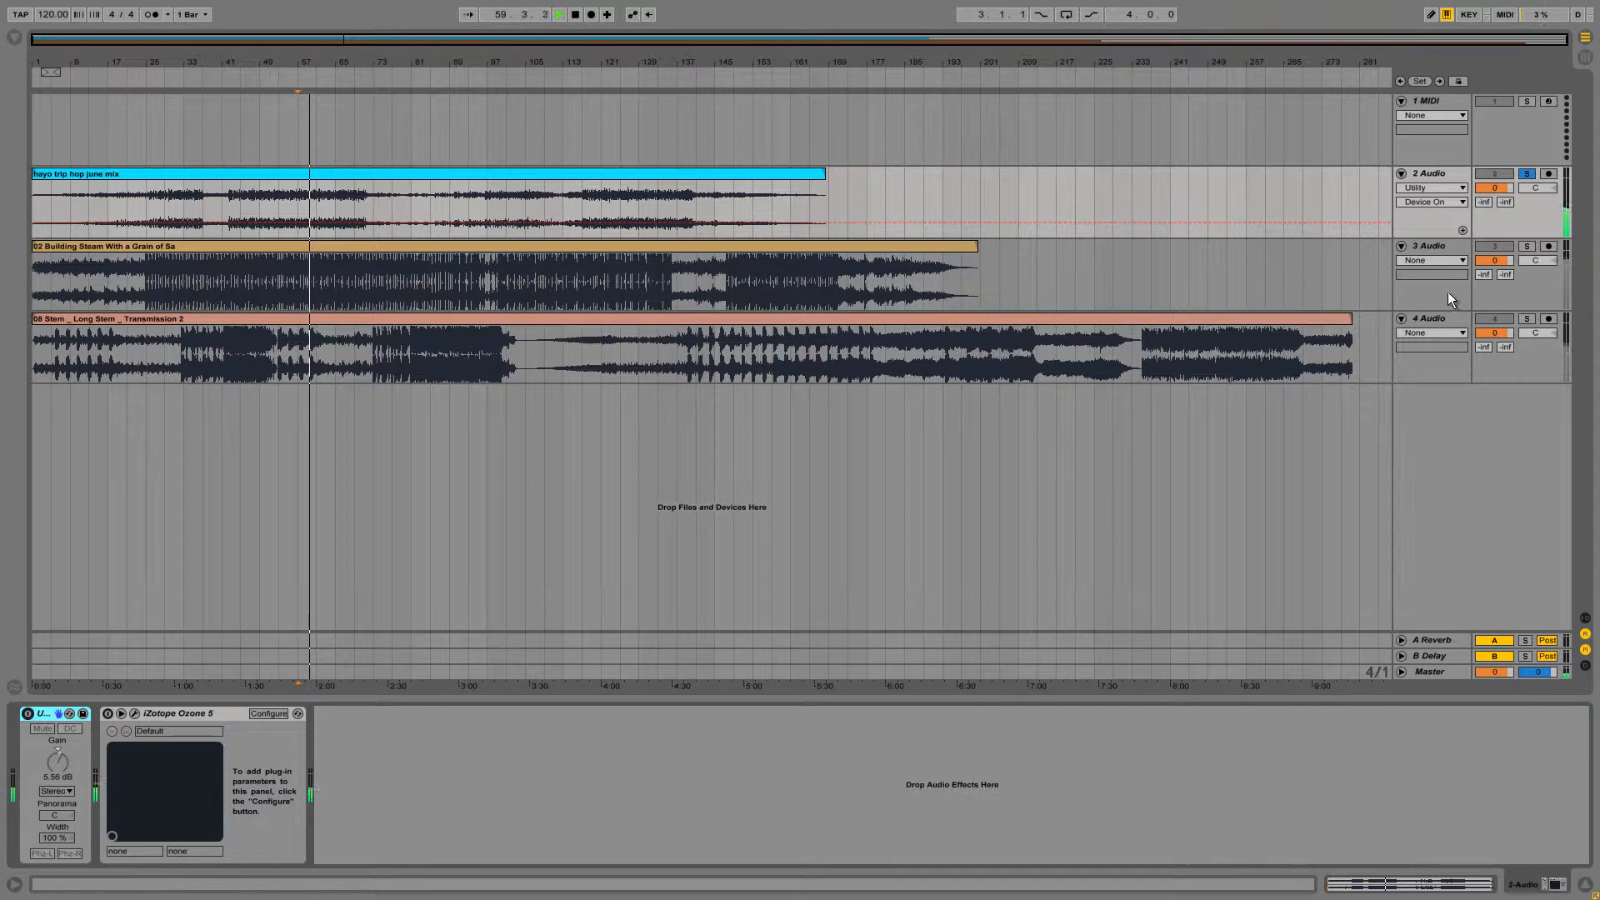
click(1531, 244)
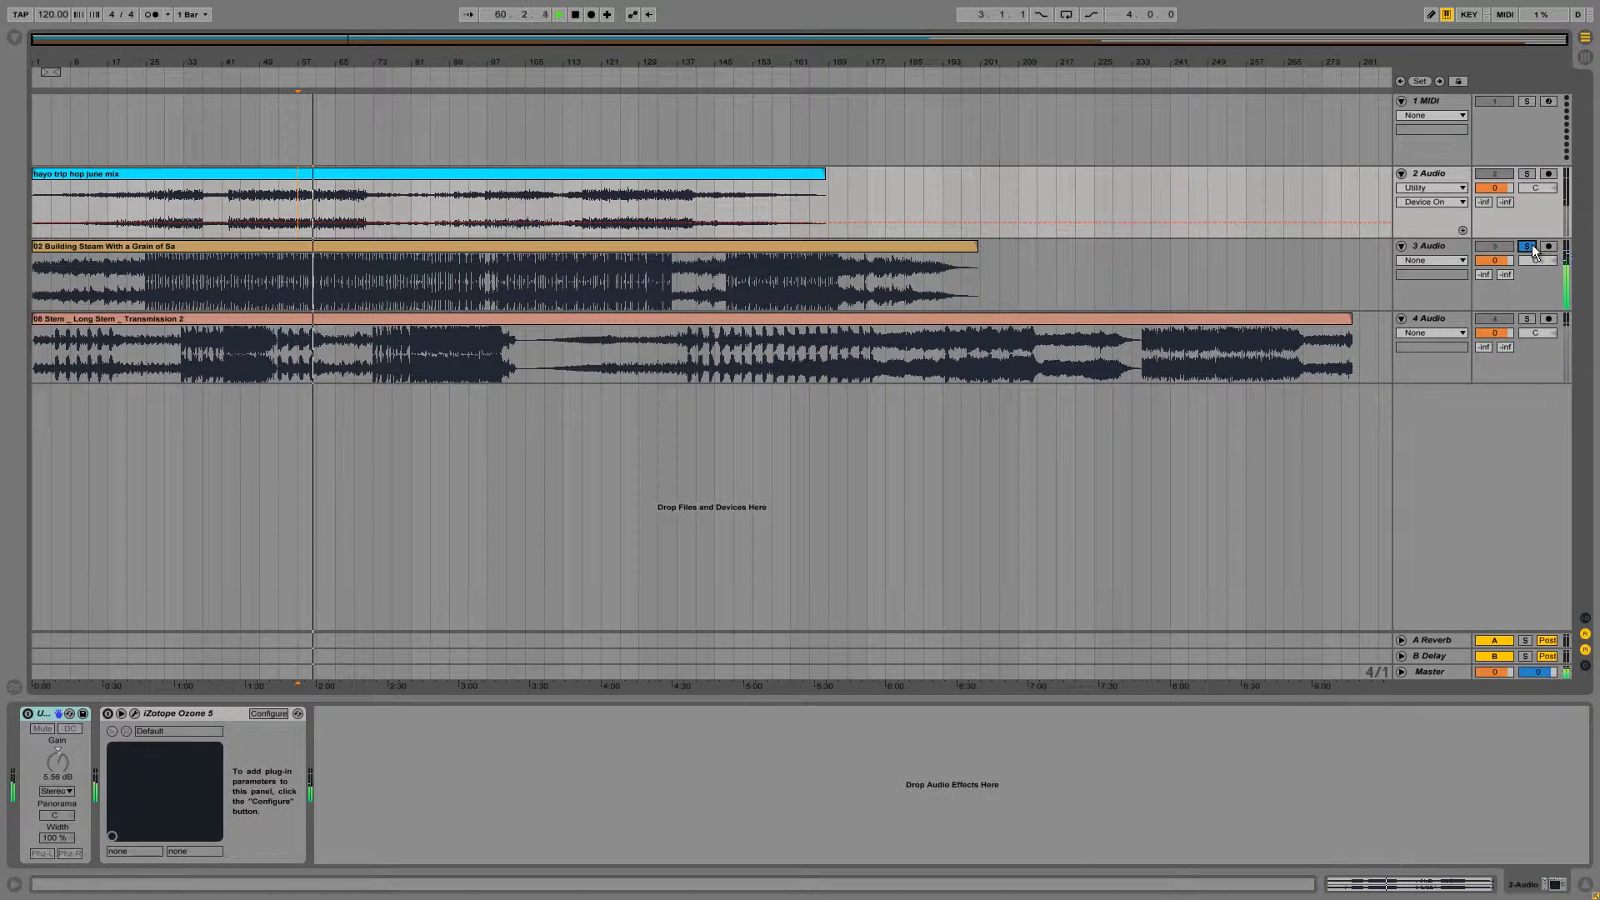
click(1528, 173)
click(28, 713)
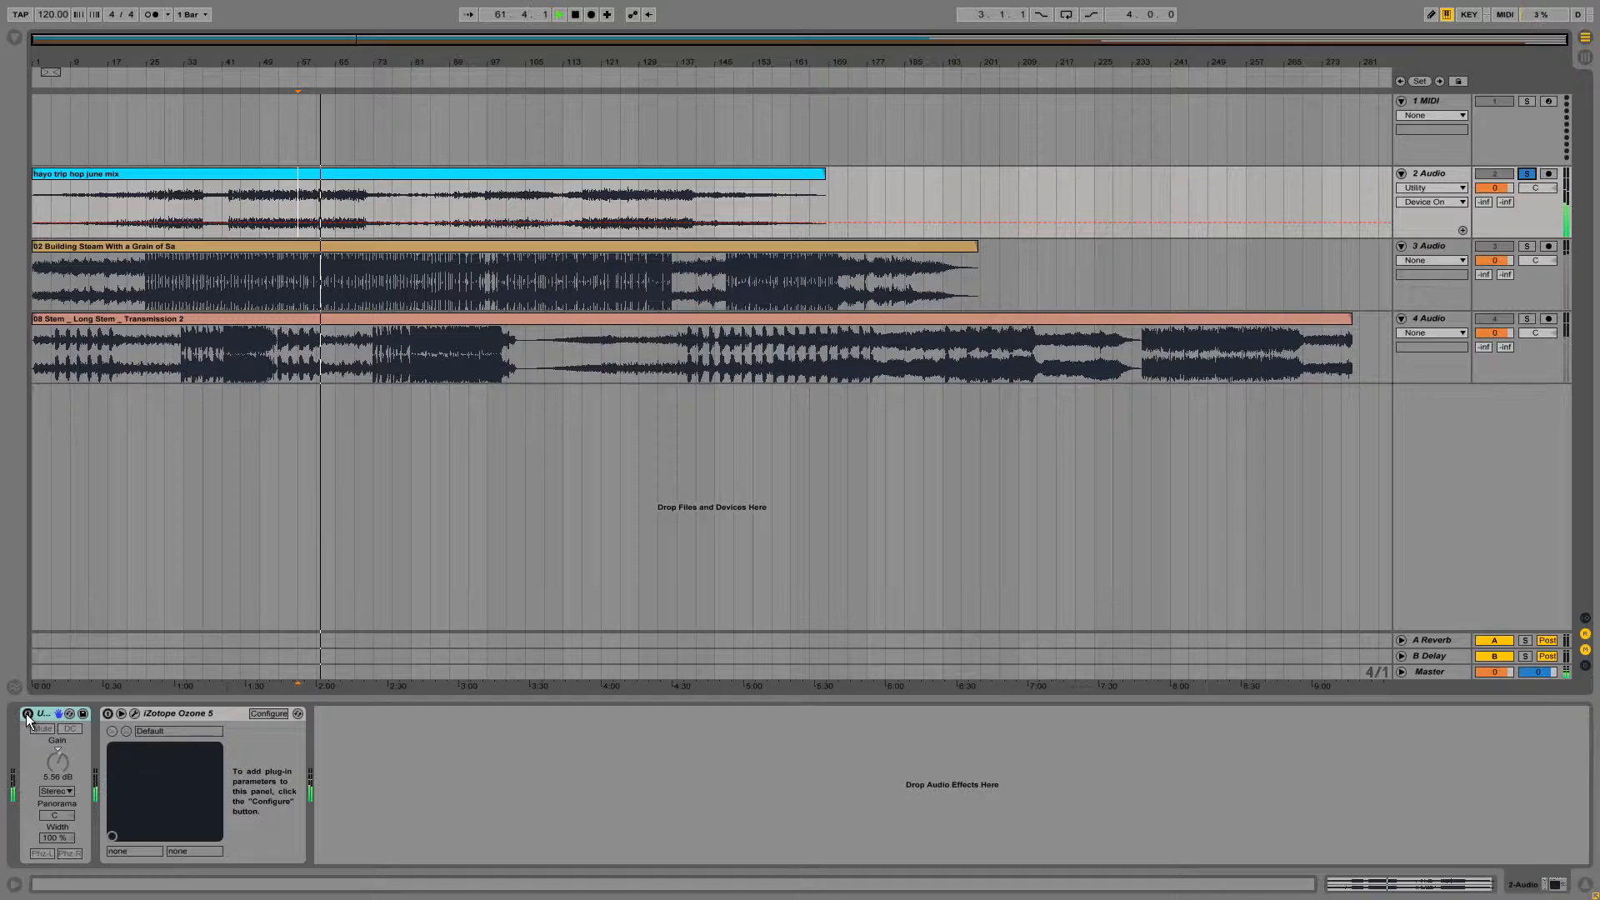
Reopen the 2 Audio track's Ozone 5 window, move it clear of the mix, and reposition the insert marker in the clip
click(135, 713)
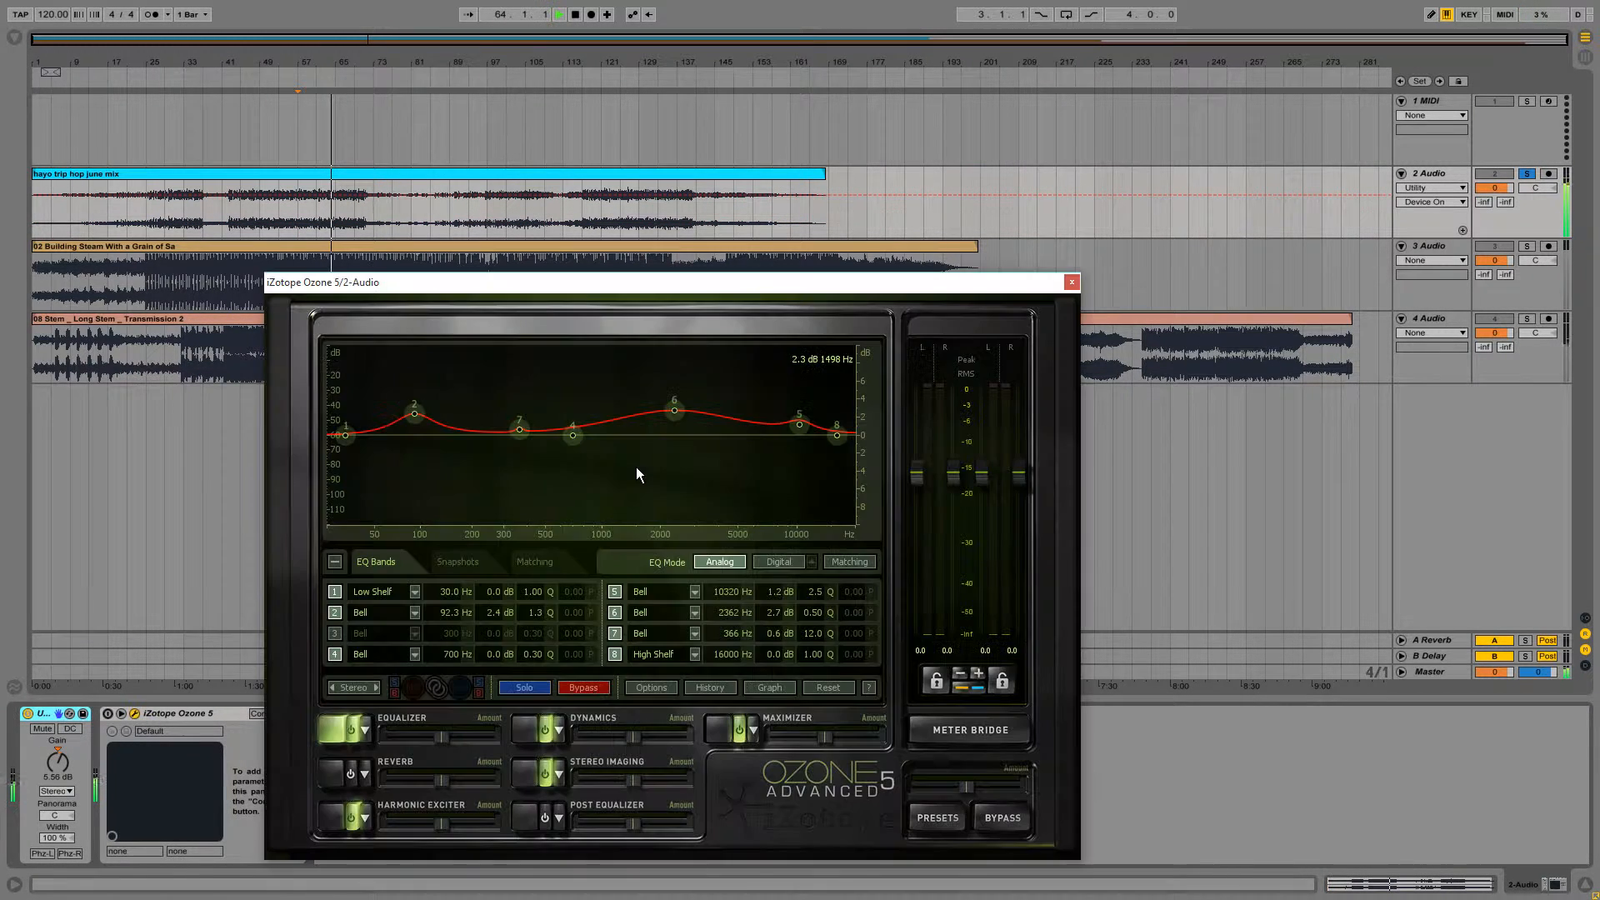
drag(1011, 285, 1164, 254)
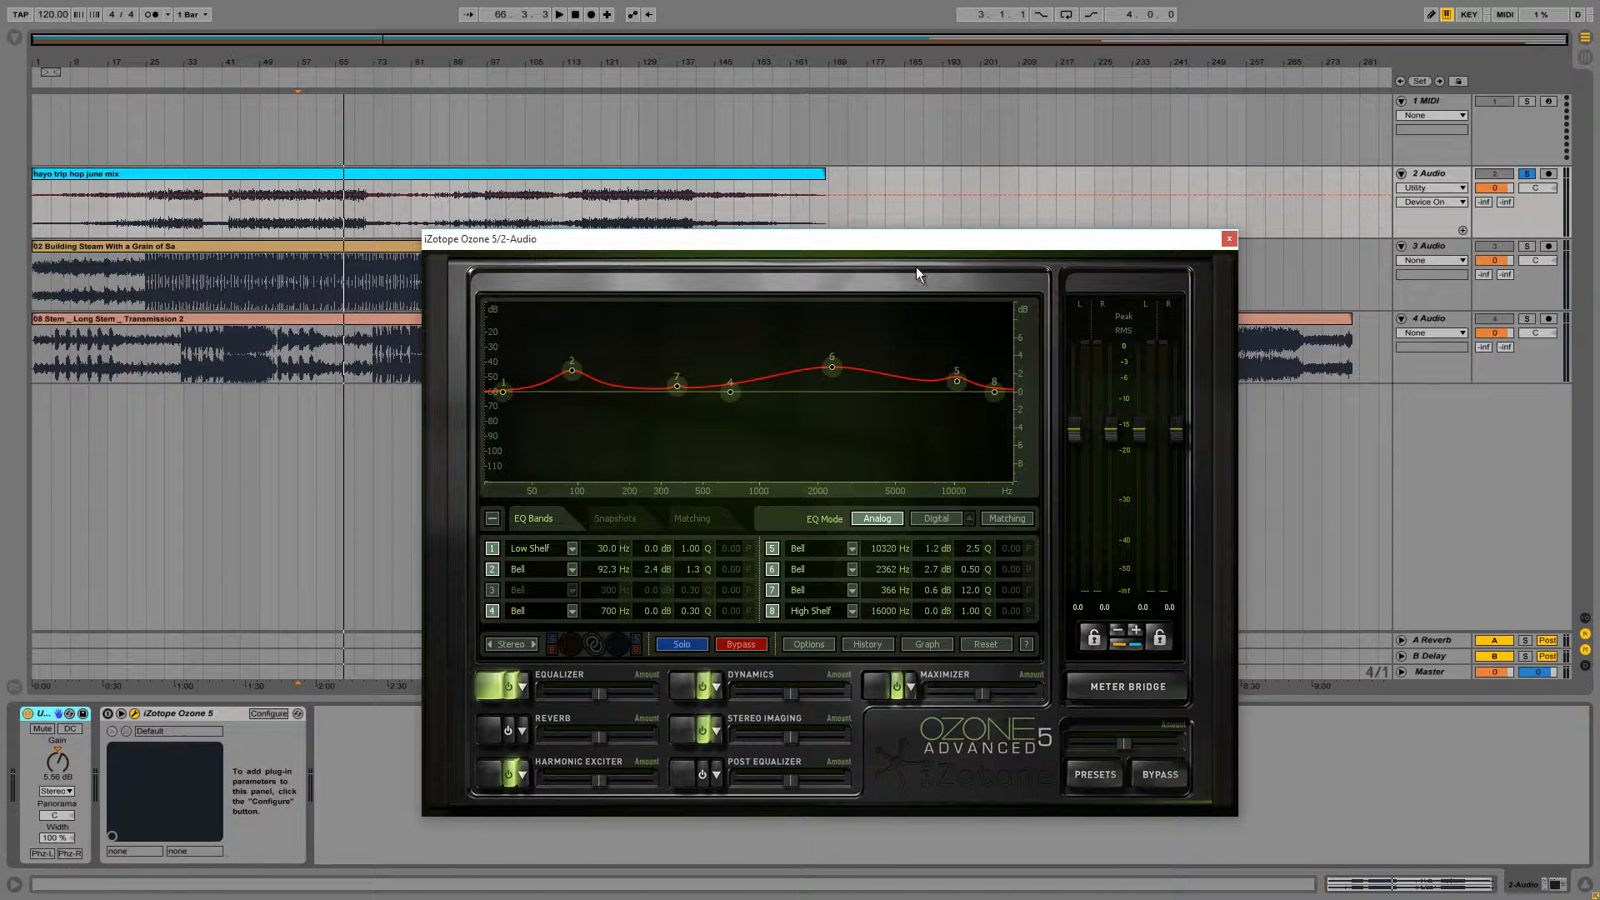
click(266, 198)
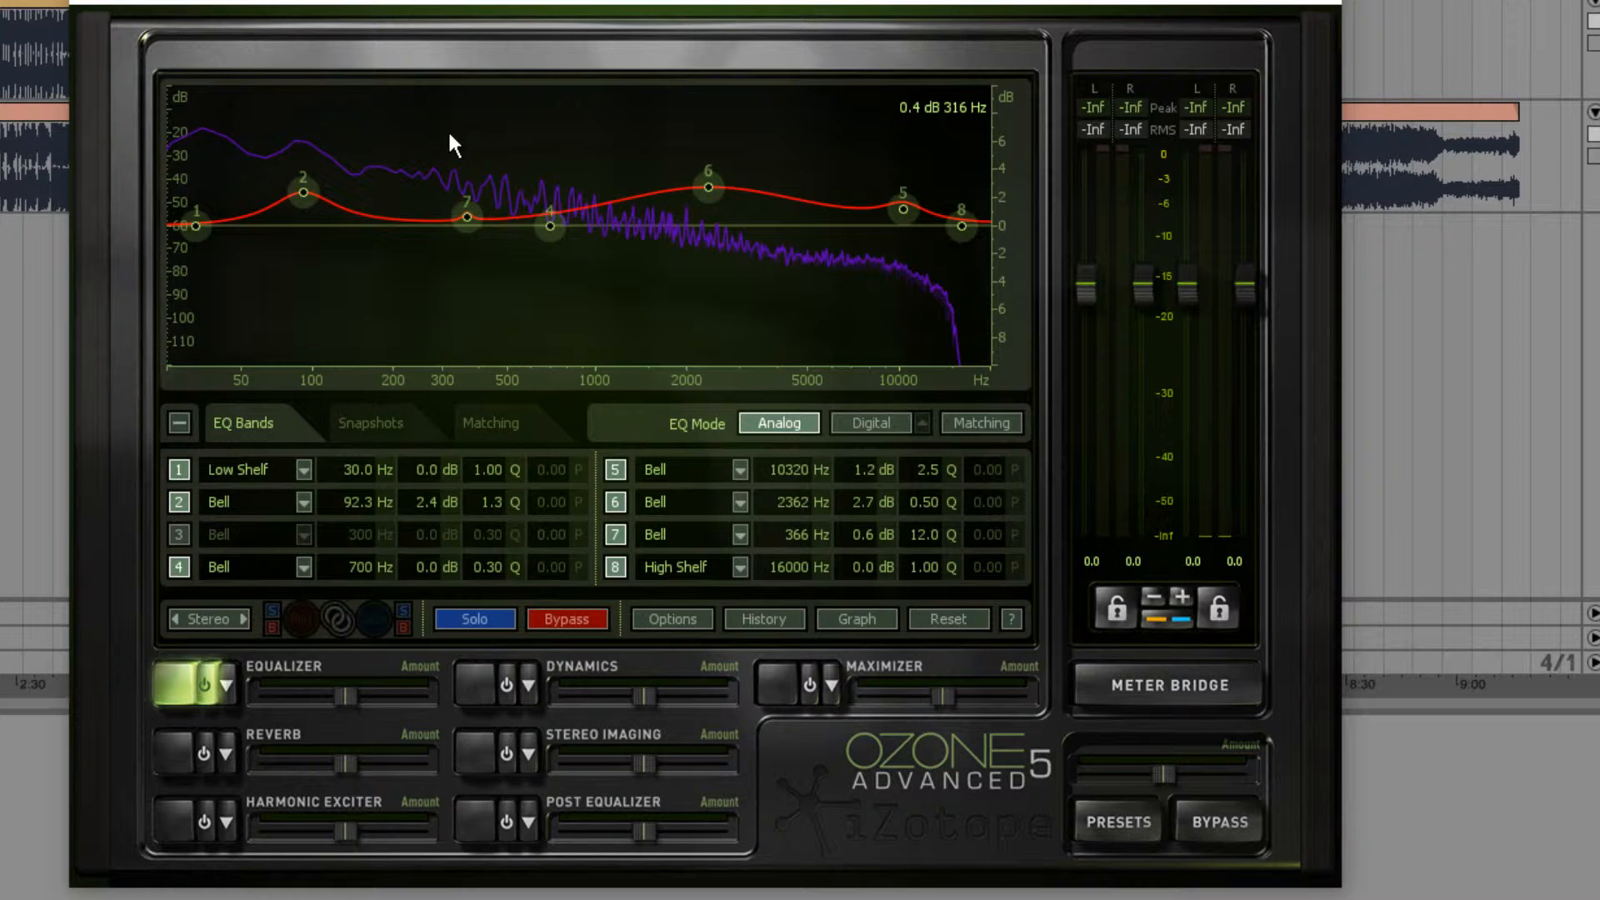
Play the mix with Ozone's Equalizer module switched off, then switch it back on to compare the sound
click(210, 684)
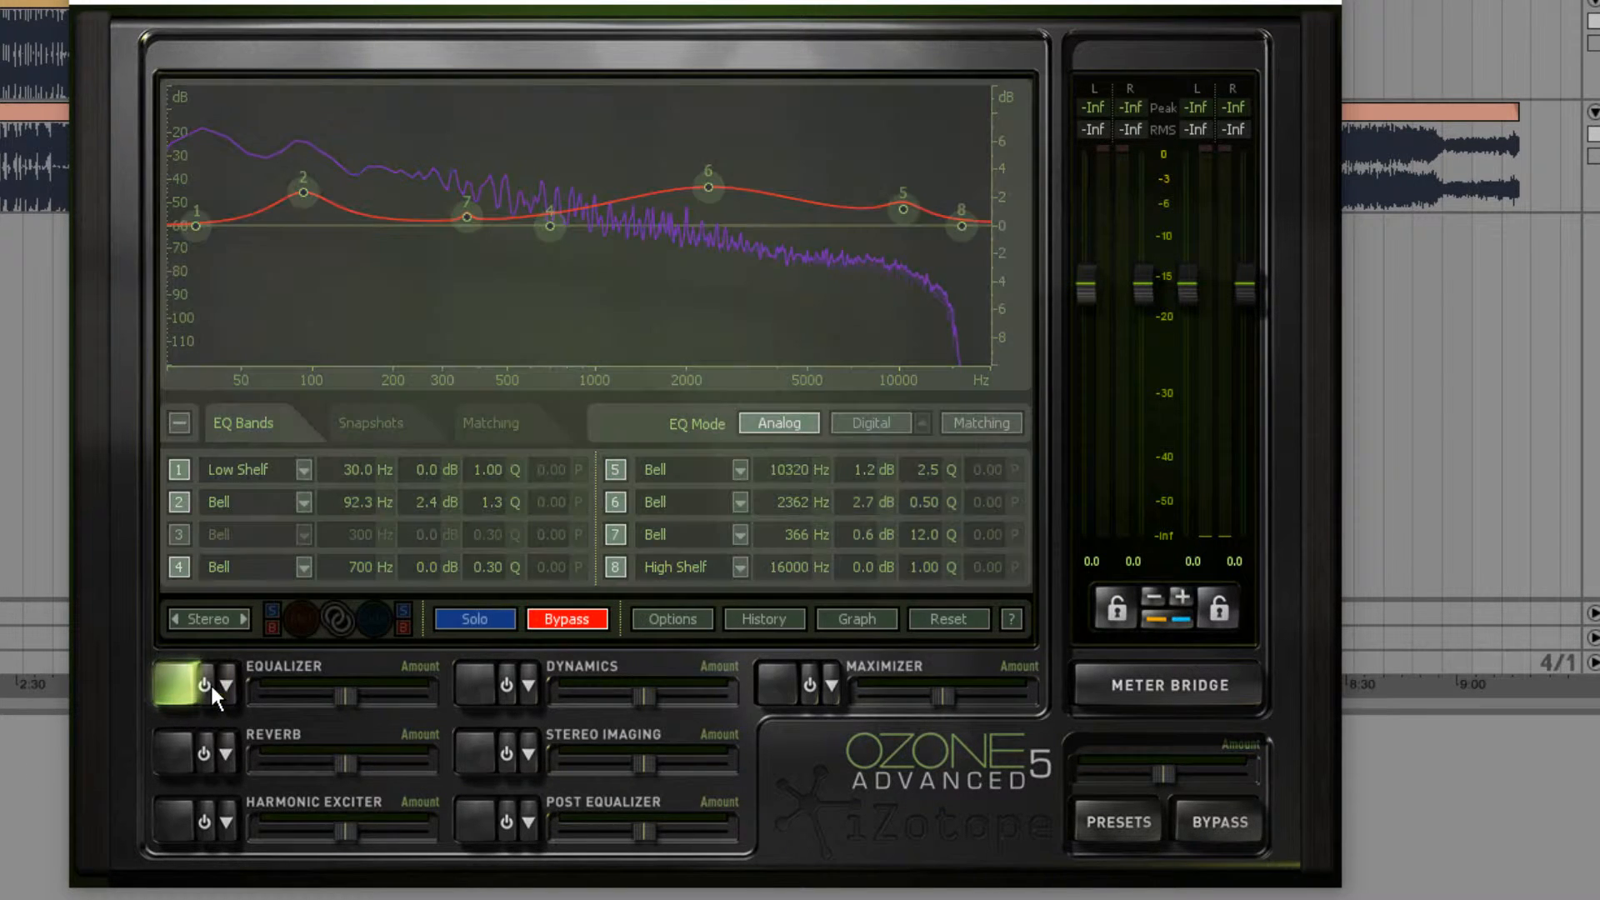
key(space)
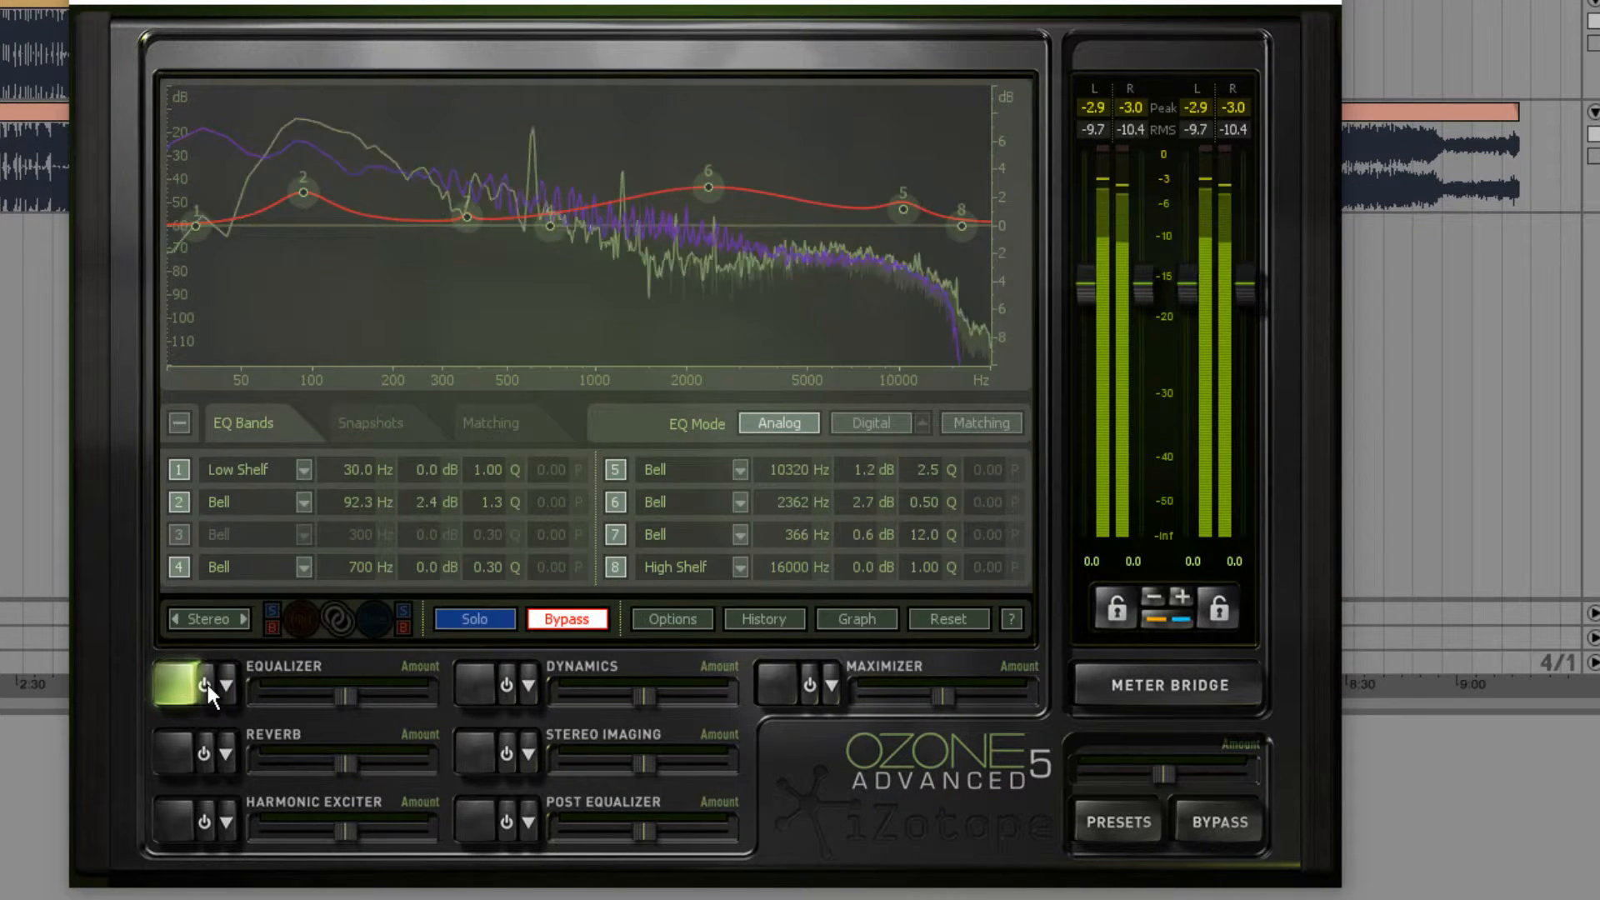
click(206, 682)
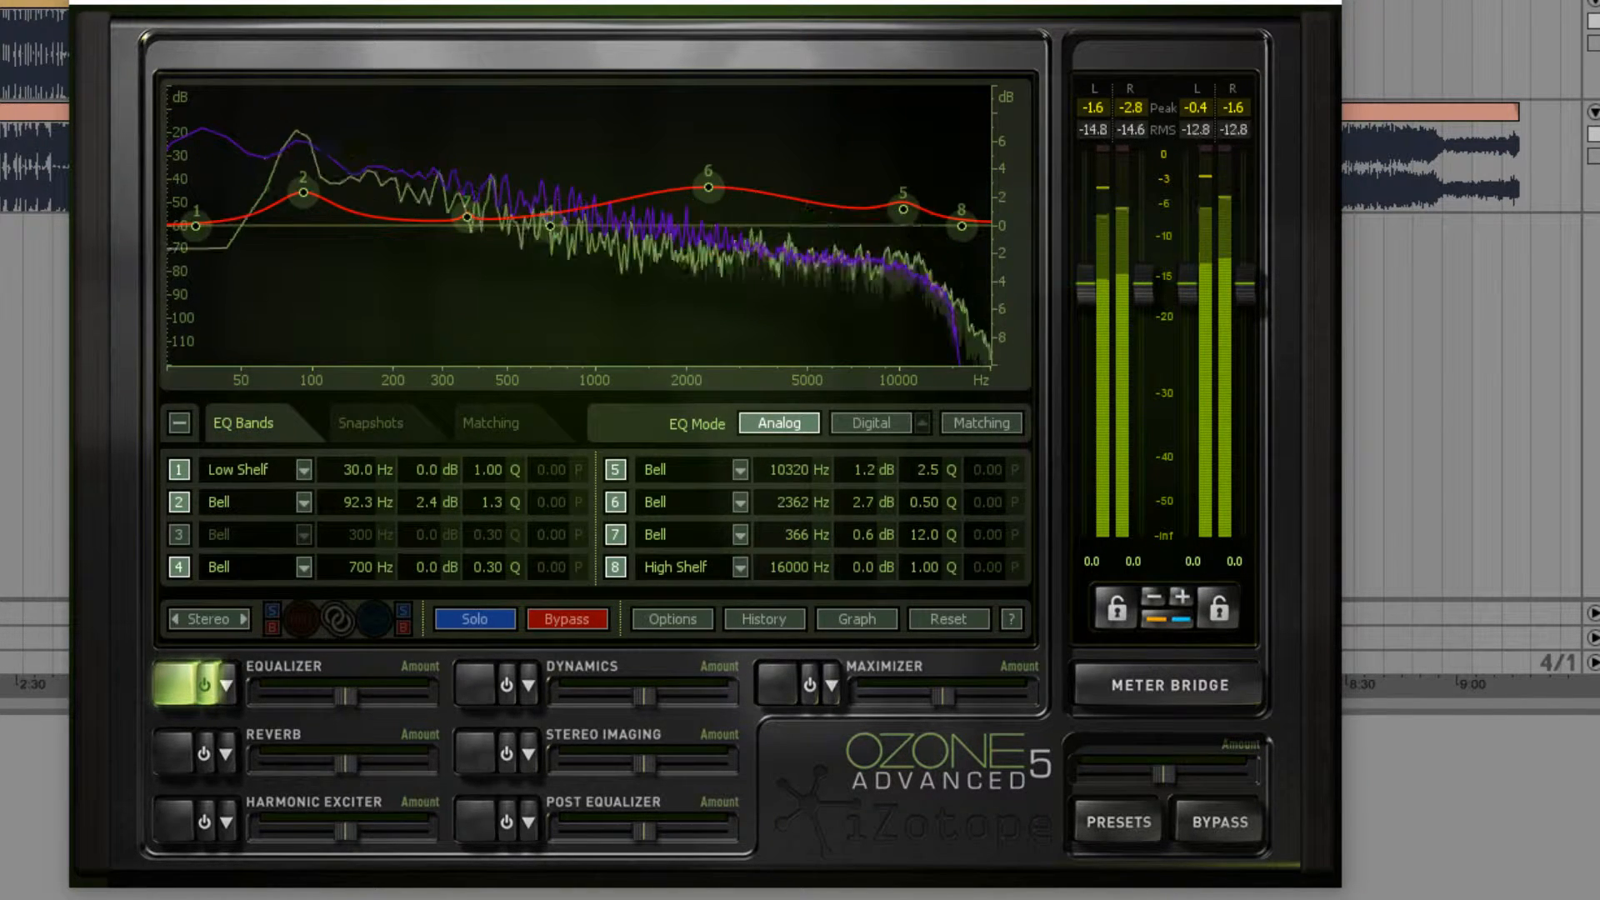
Switch on Ozone's Dynamics module and show the settings of all four bands together
click(187, 815)
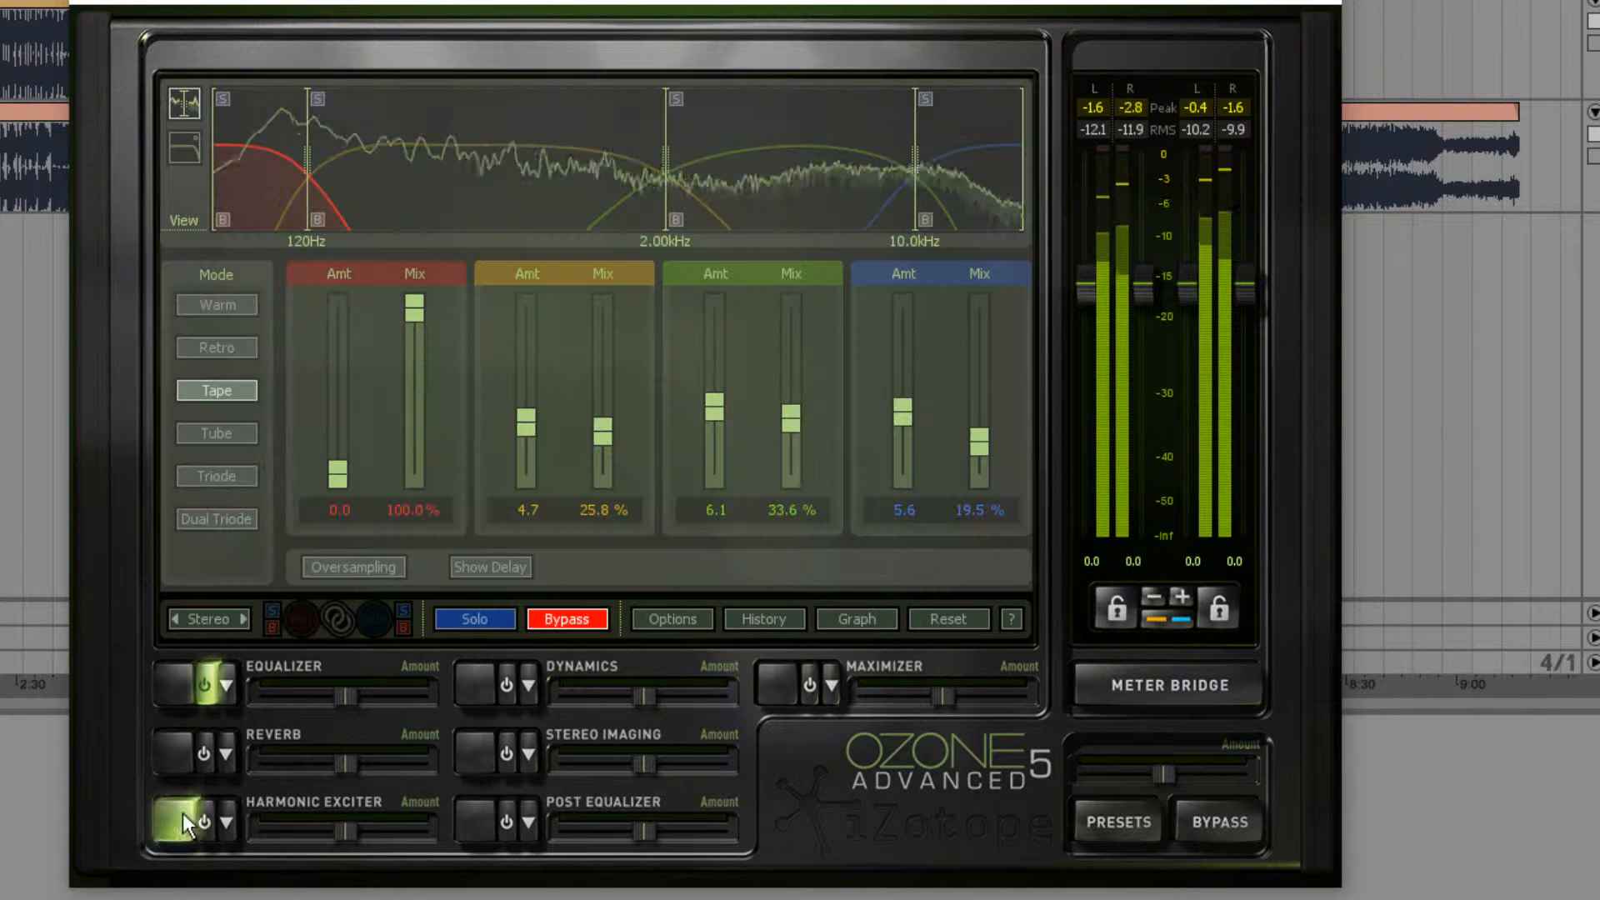
click(486, 683)
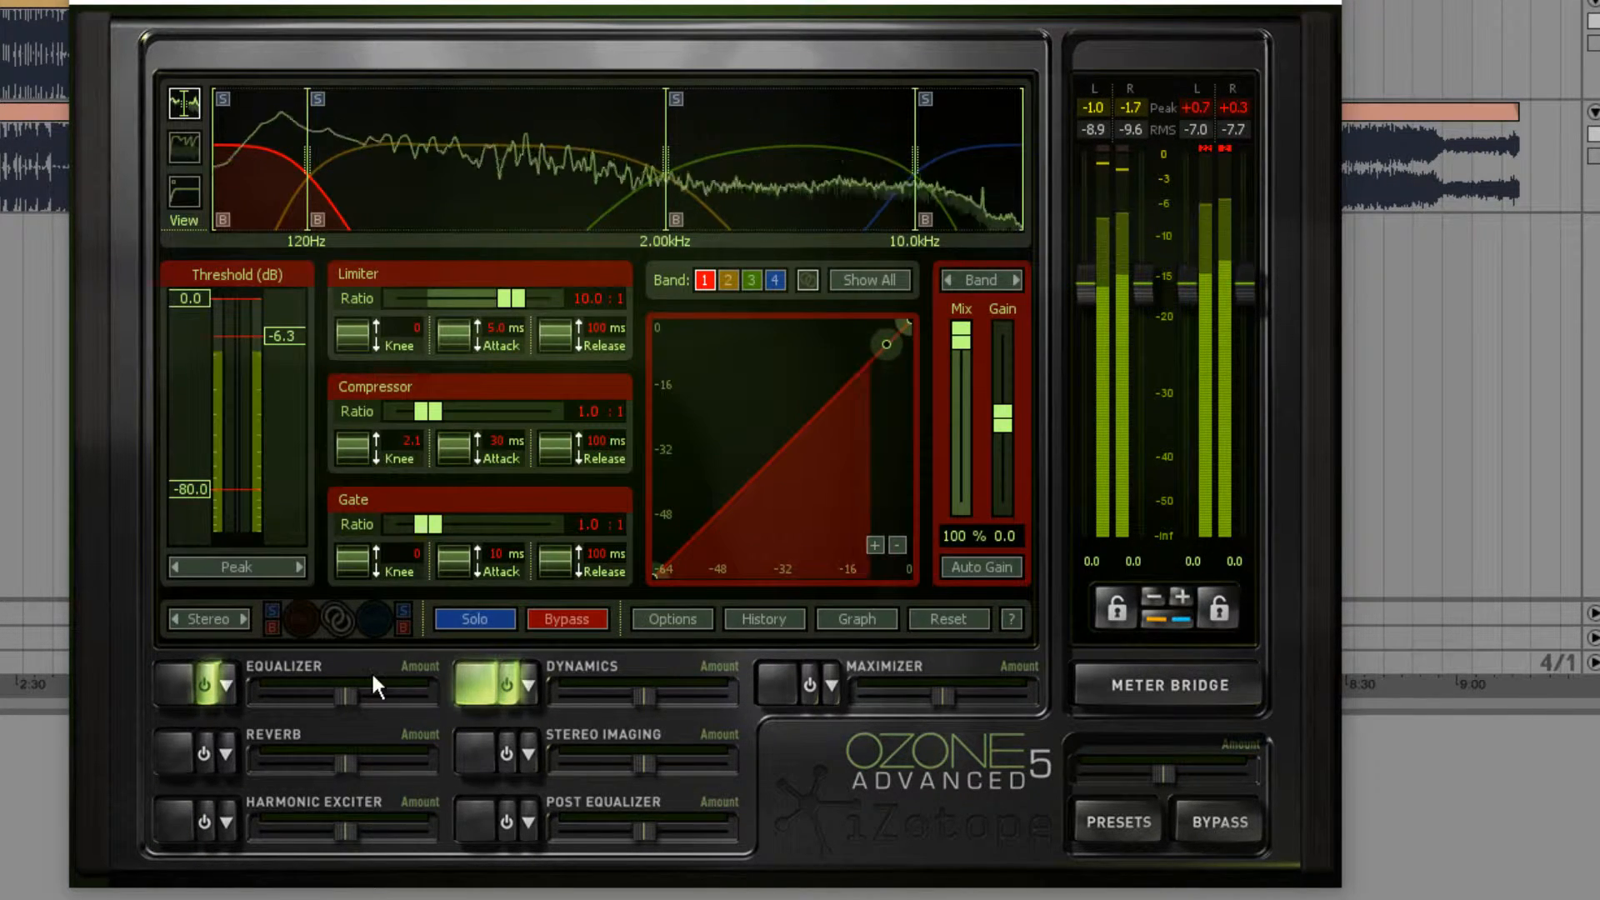
click(871, 281)
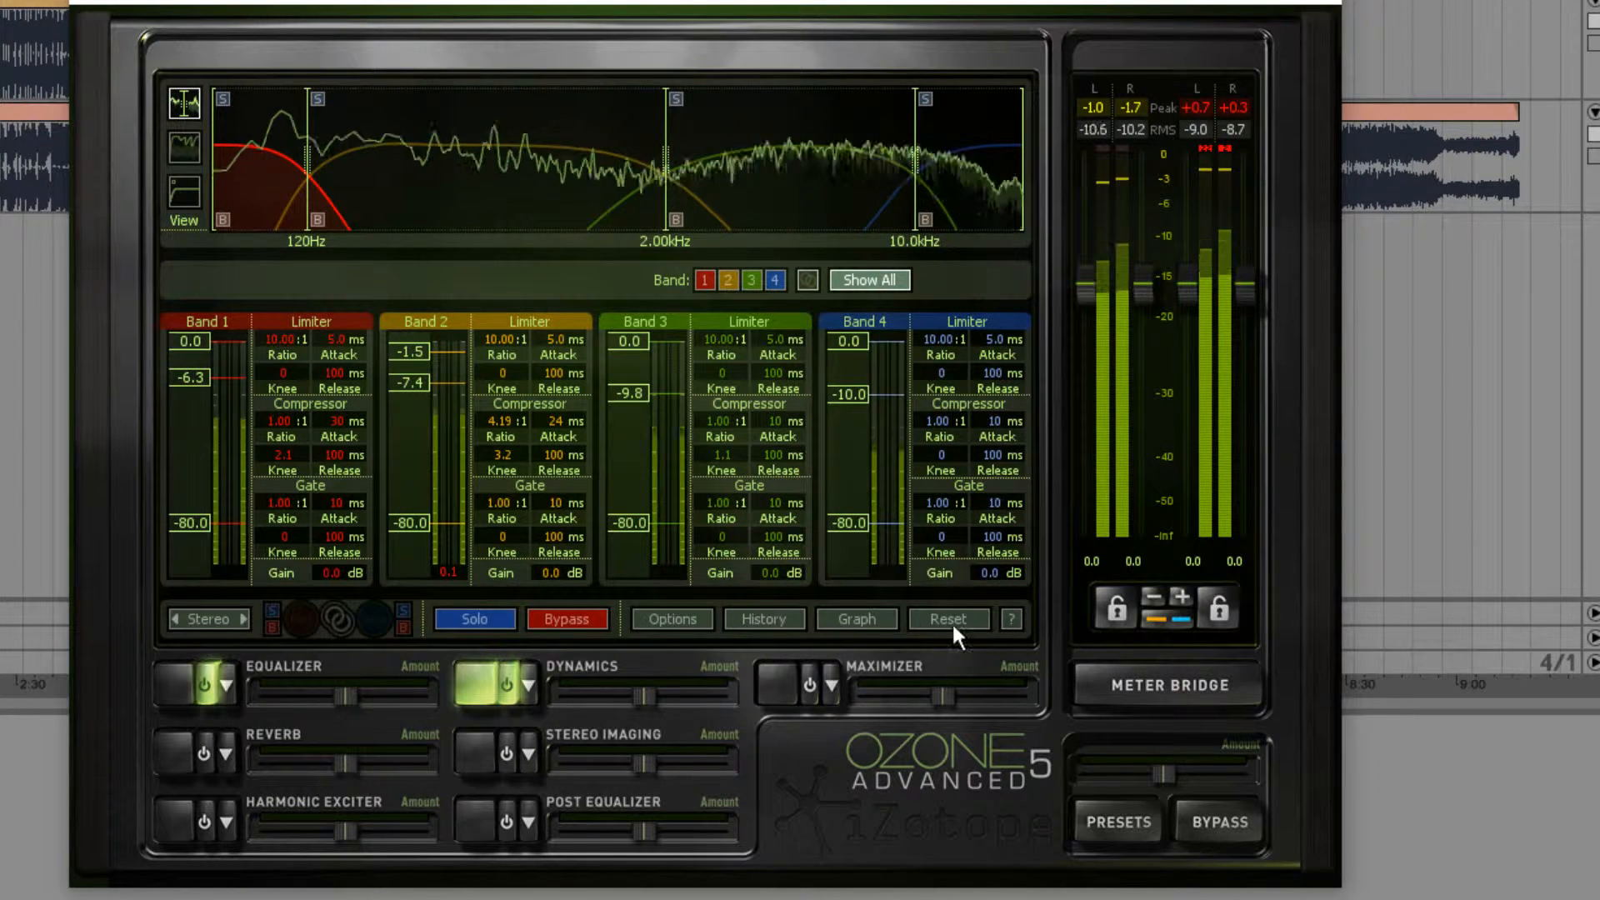
Check the order of the modules in the filter graph, close it, and examine the Band 2 limiter's attack setting
click(826, 620)
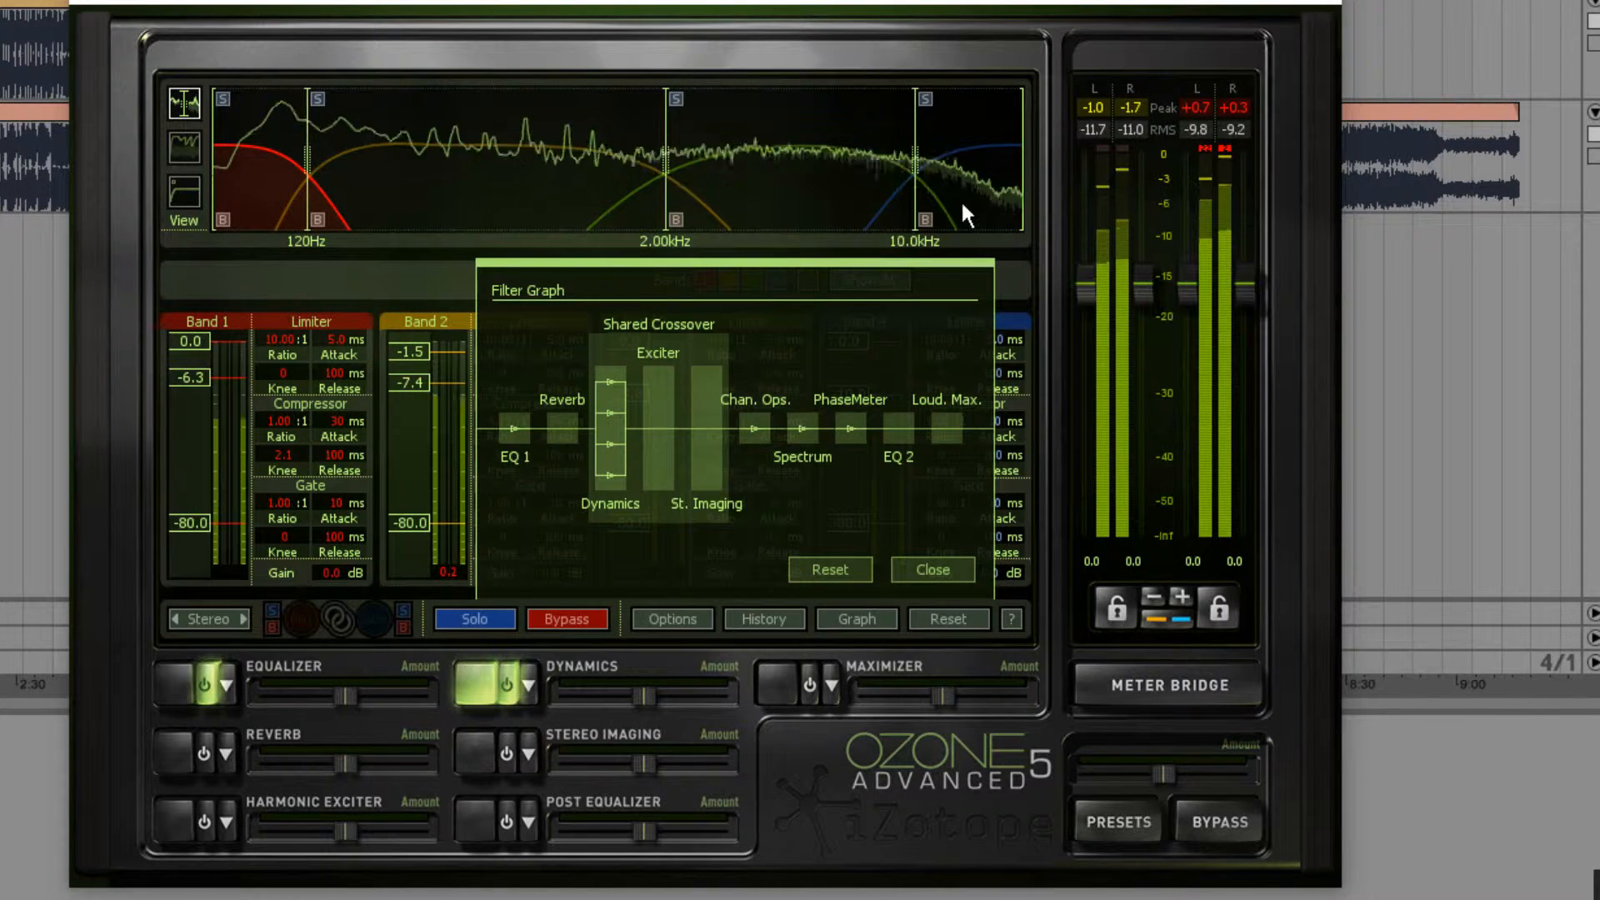
click(908, 579)
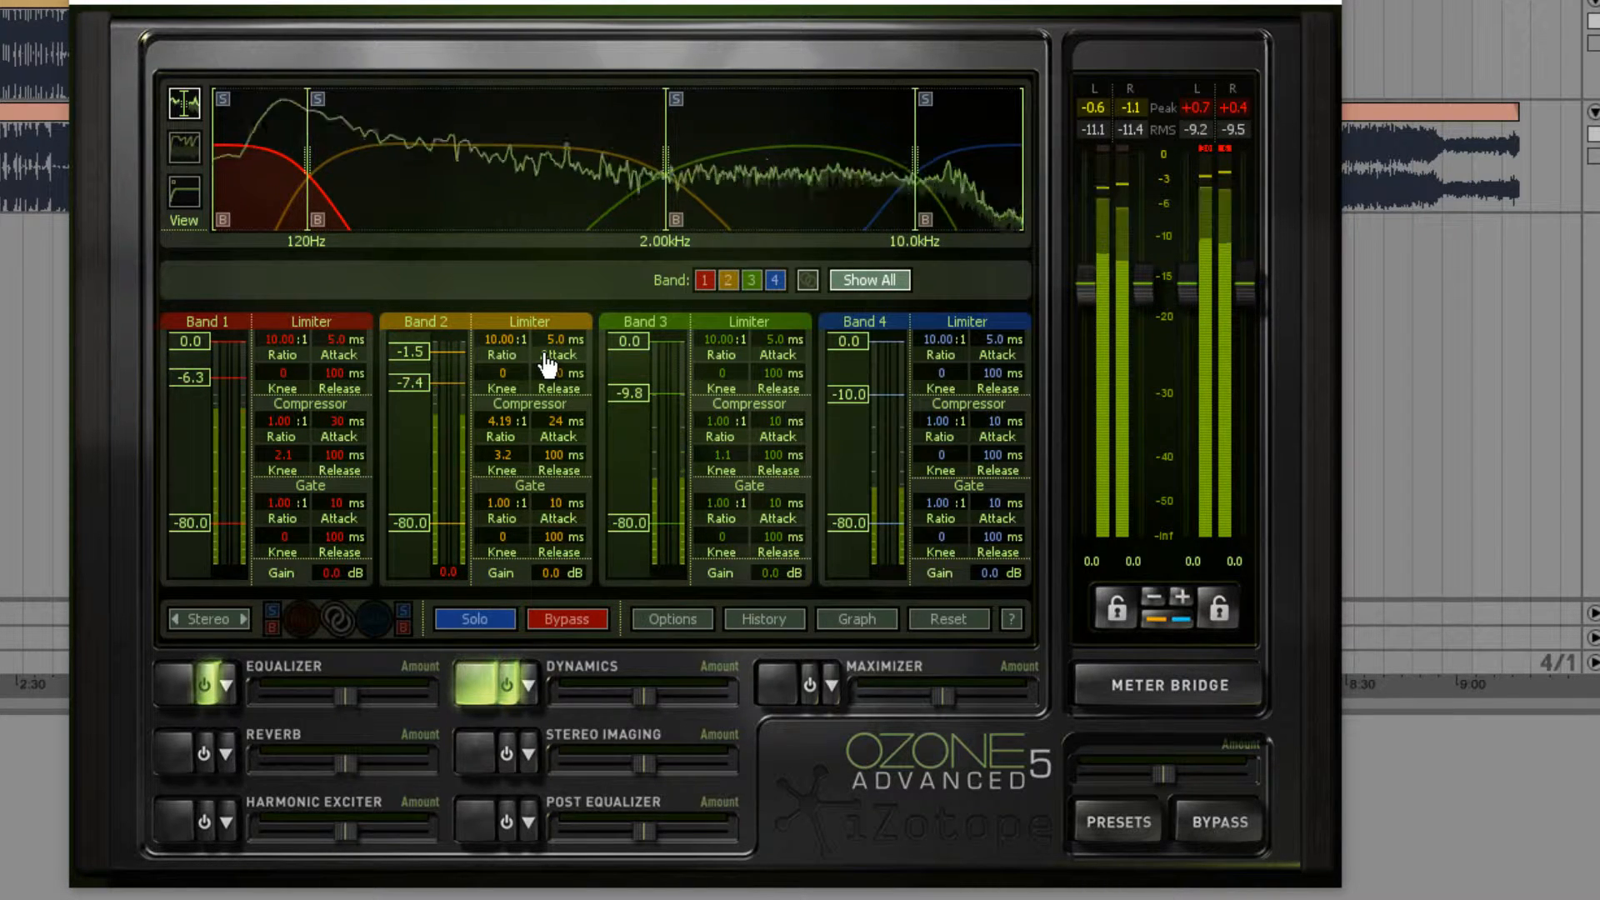
mouse_move(547, 364)
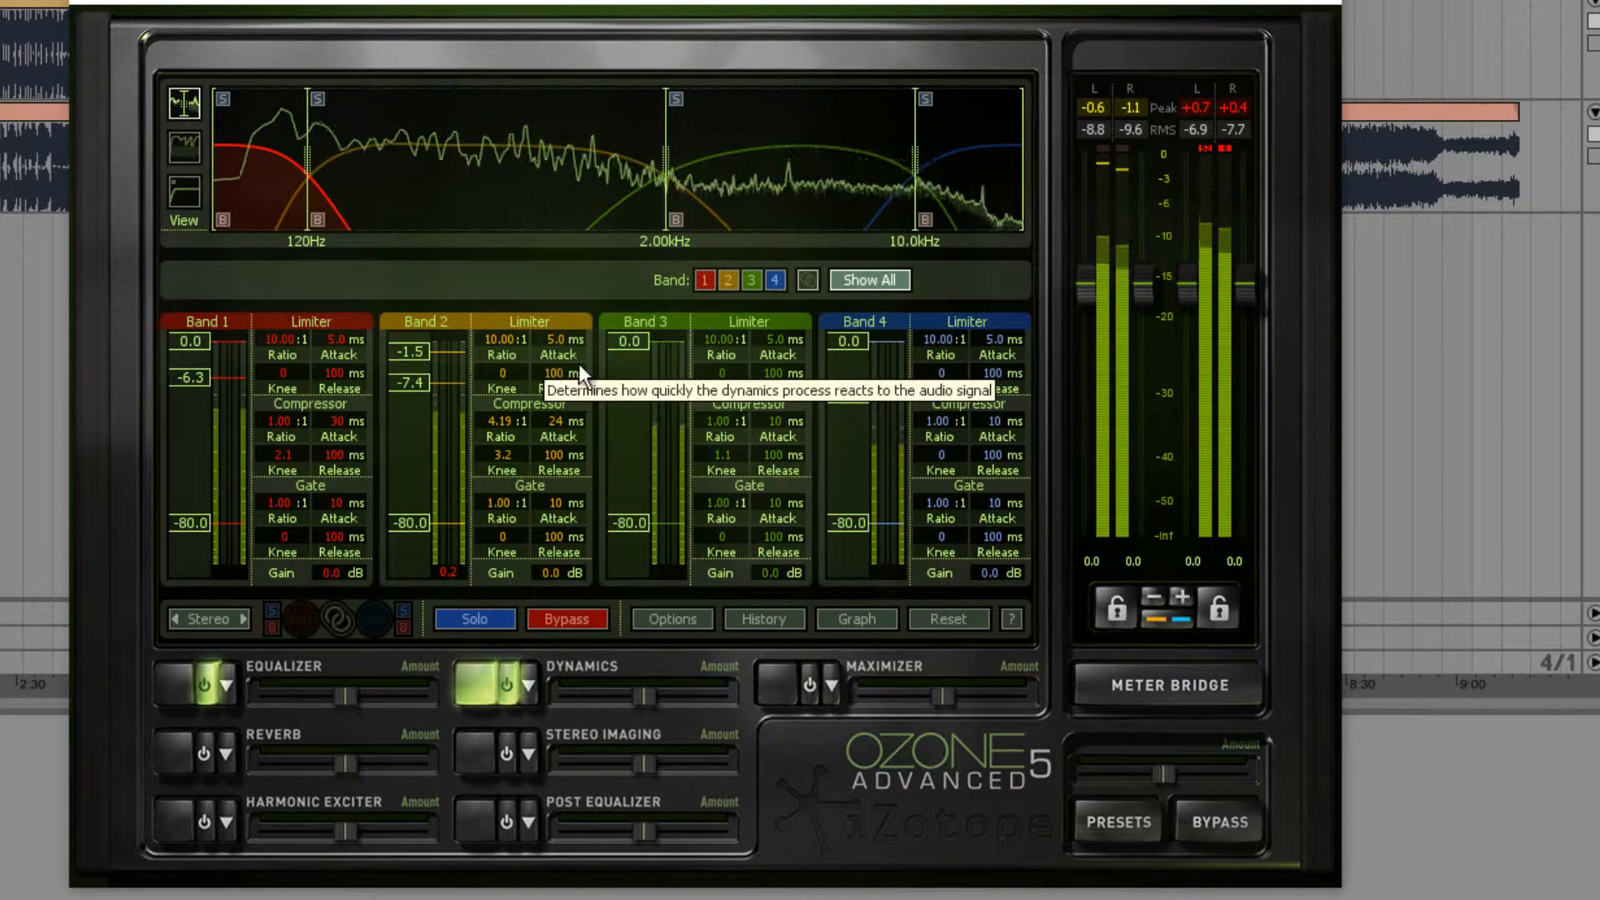
Turn on the Harmonic Exciter module in Tape mode while the mix plays
click(170, 812)
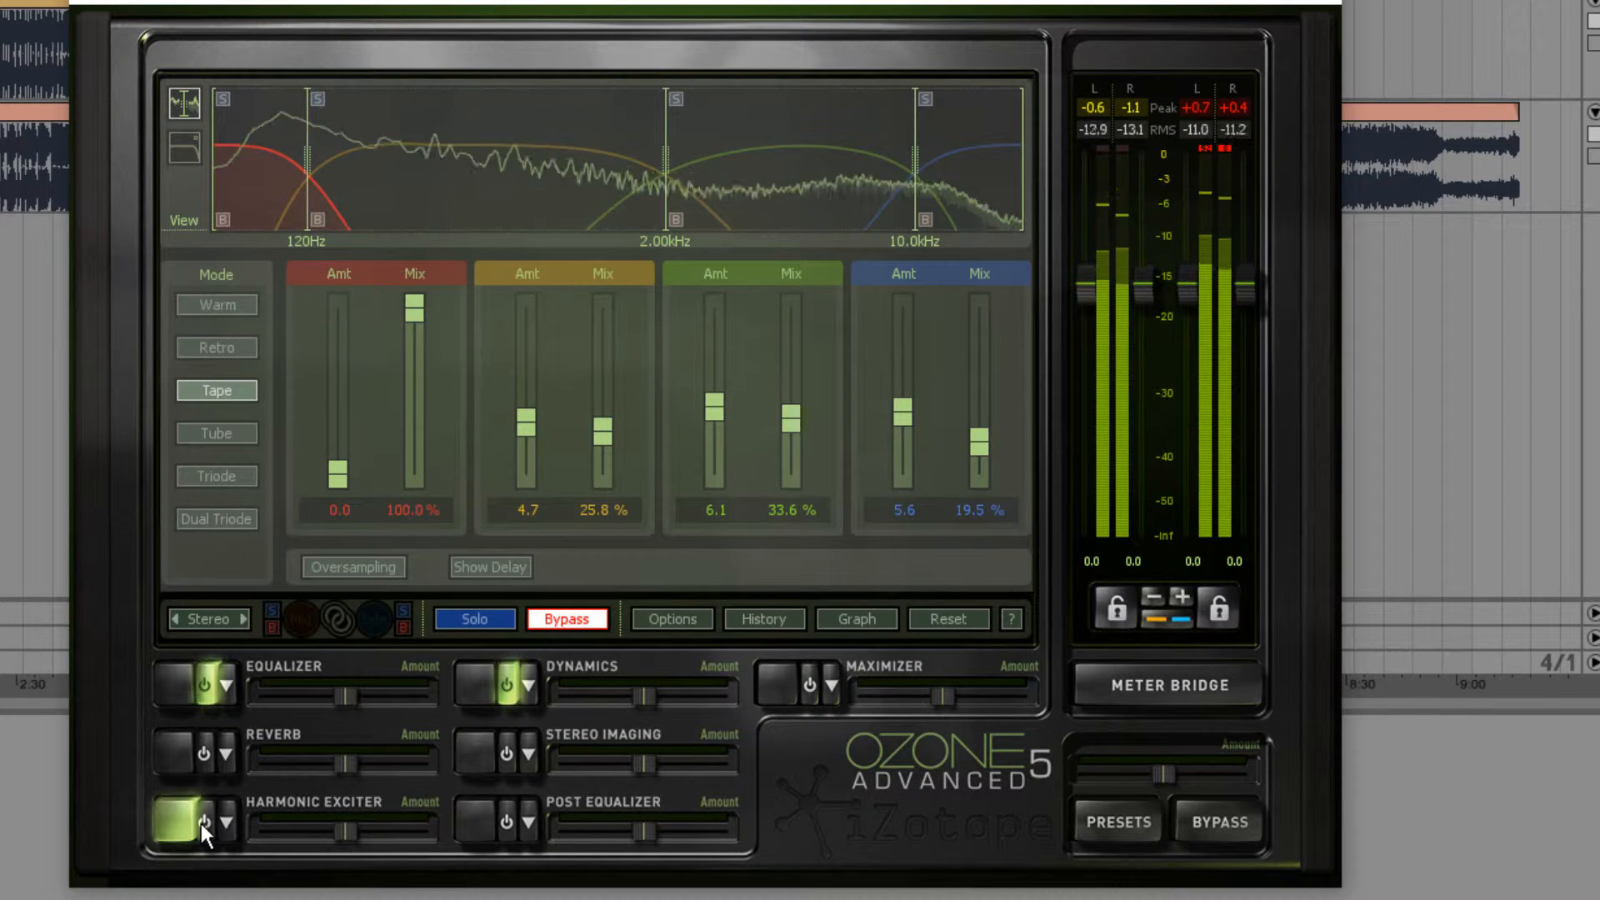
click(207, 823)
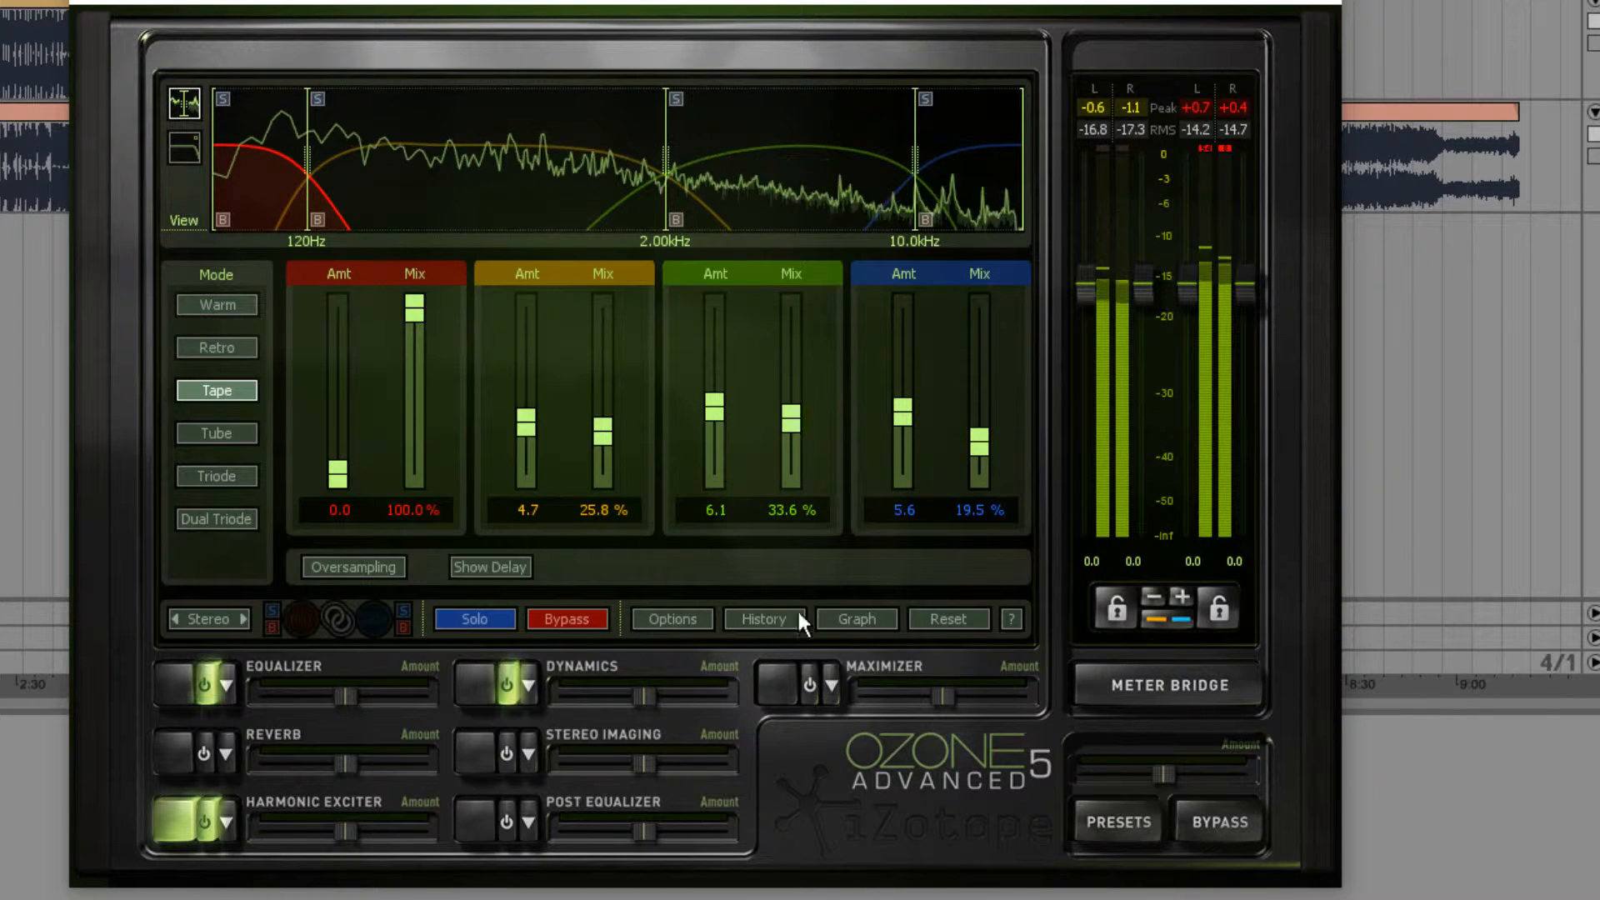
Turn on Stereo Imaging, try the Band 1 width at -100%, then set it to about -4.7%
click(480, 765)
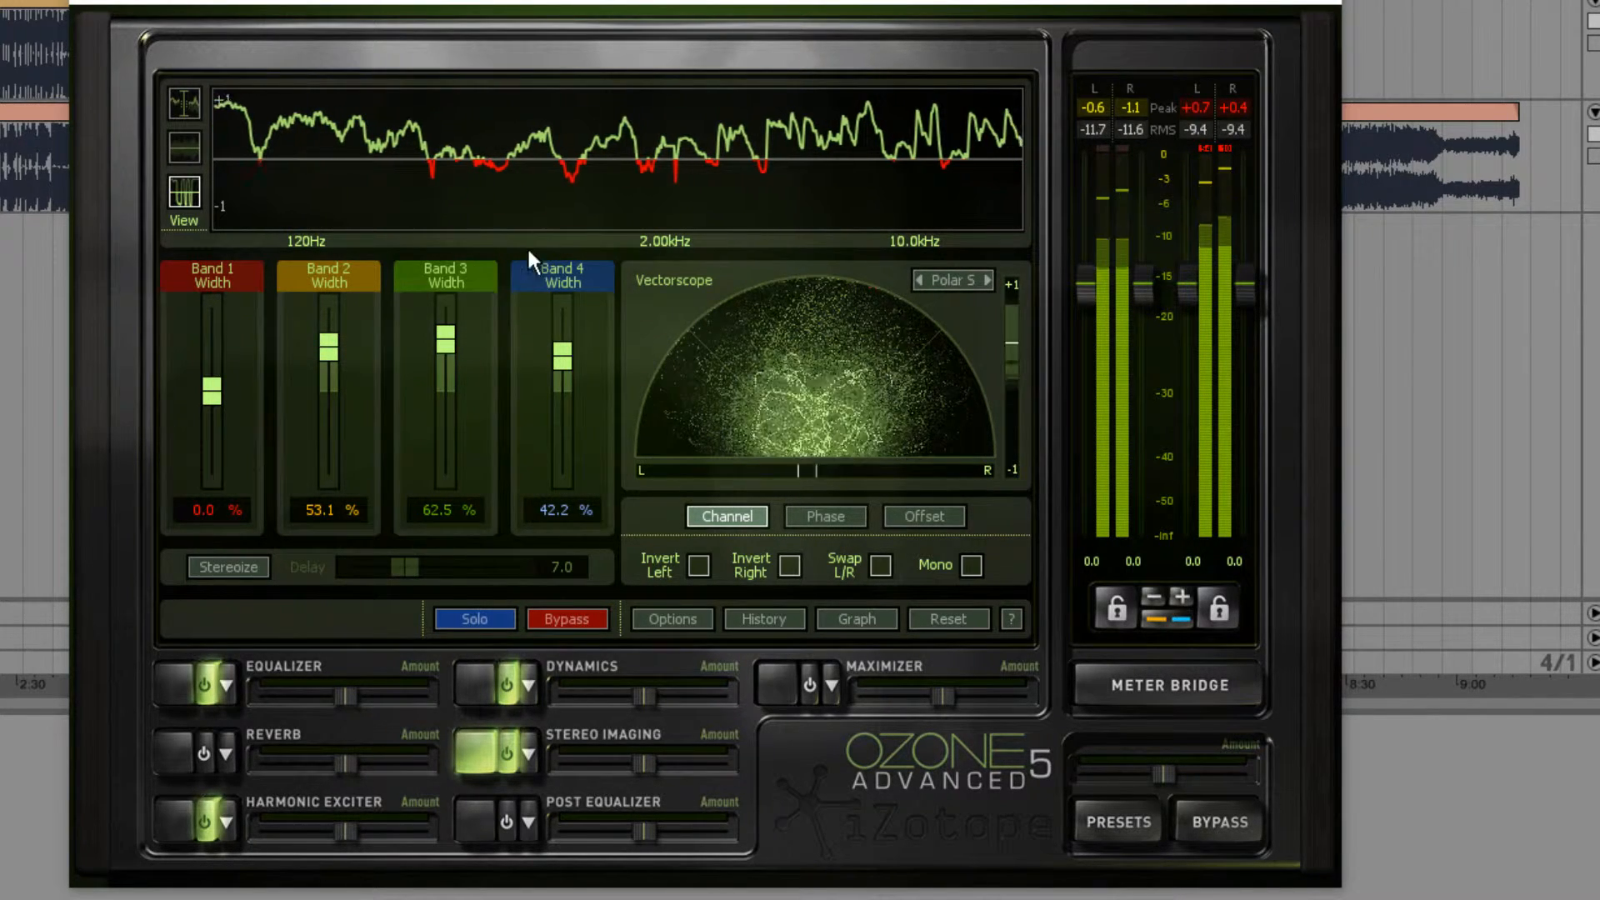
drag(202, 395, 168, 738)
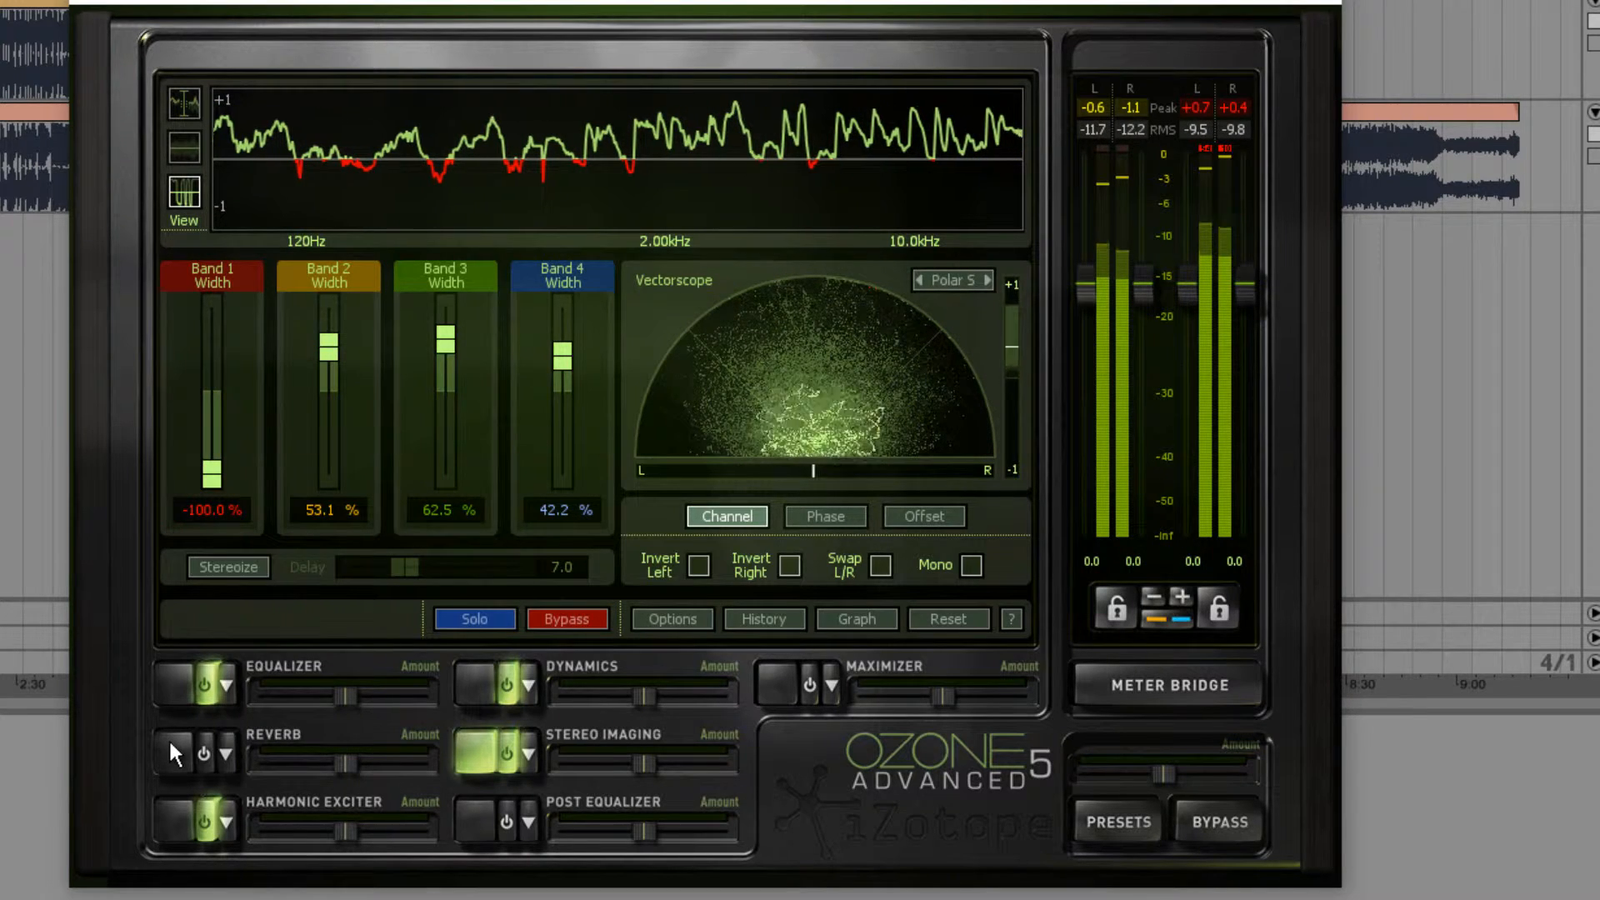
mouse_move(214, 478)
mouse_down()
mouse_move(218, 383)
mouse_move(225, 400)
mouse_up()
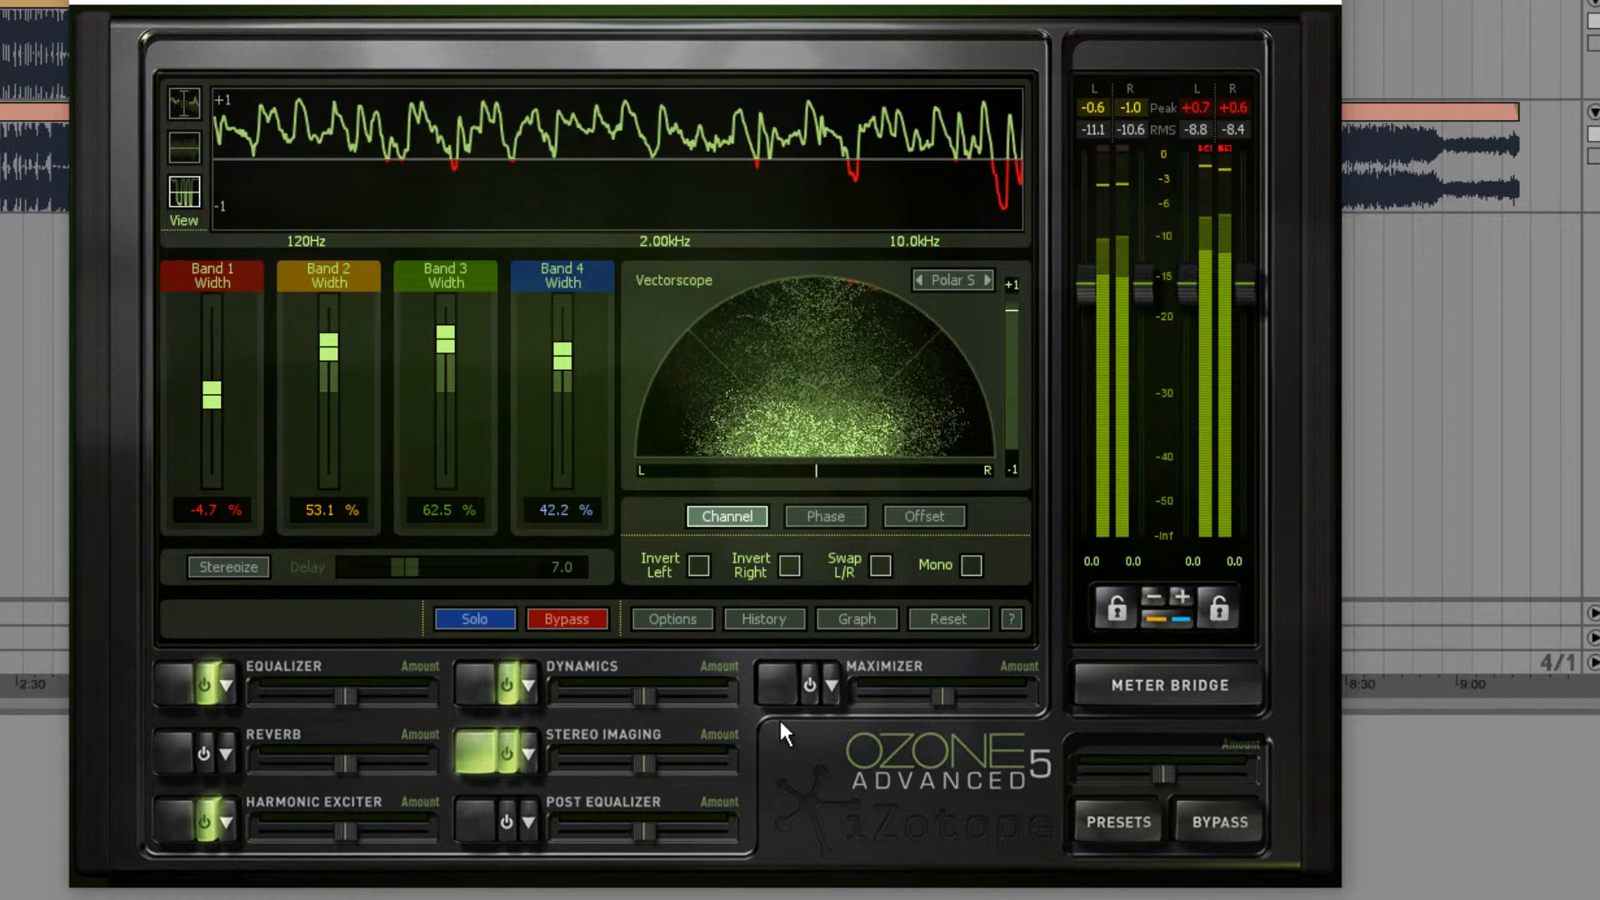
Turn on the Maximizer in IRC III mode and play the mix with the mastering modules active
click(764, 695)
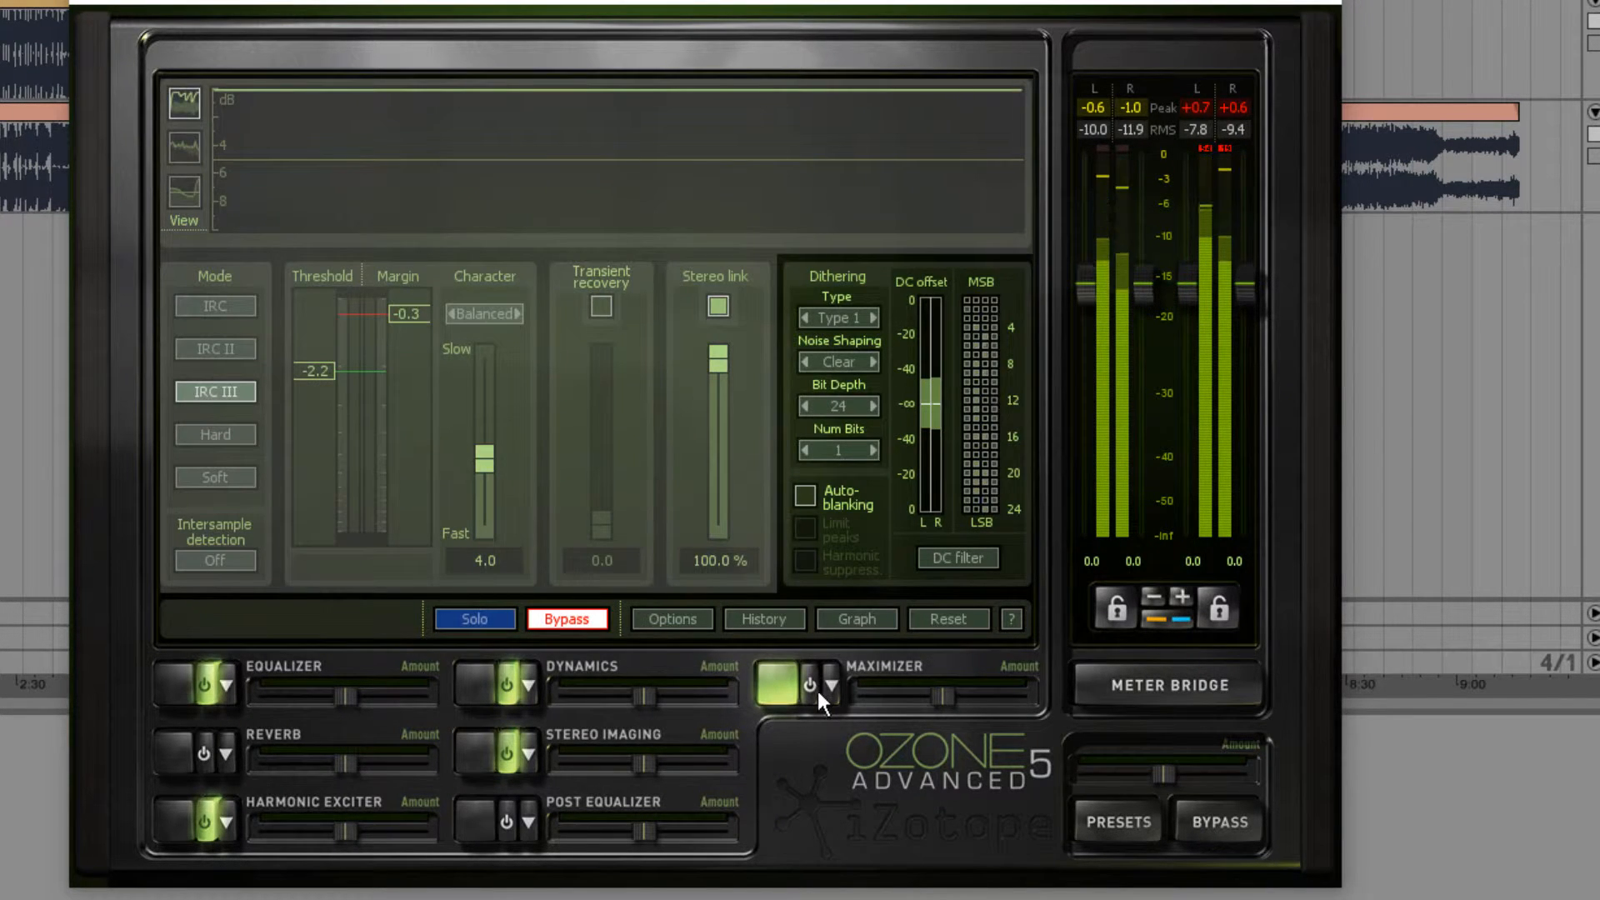
click(815, 687)
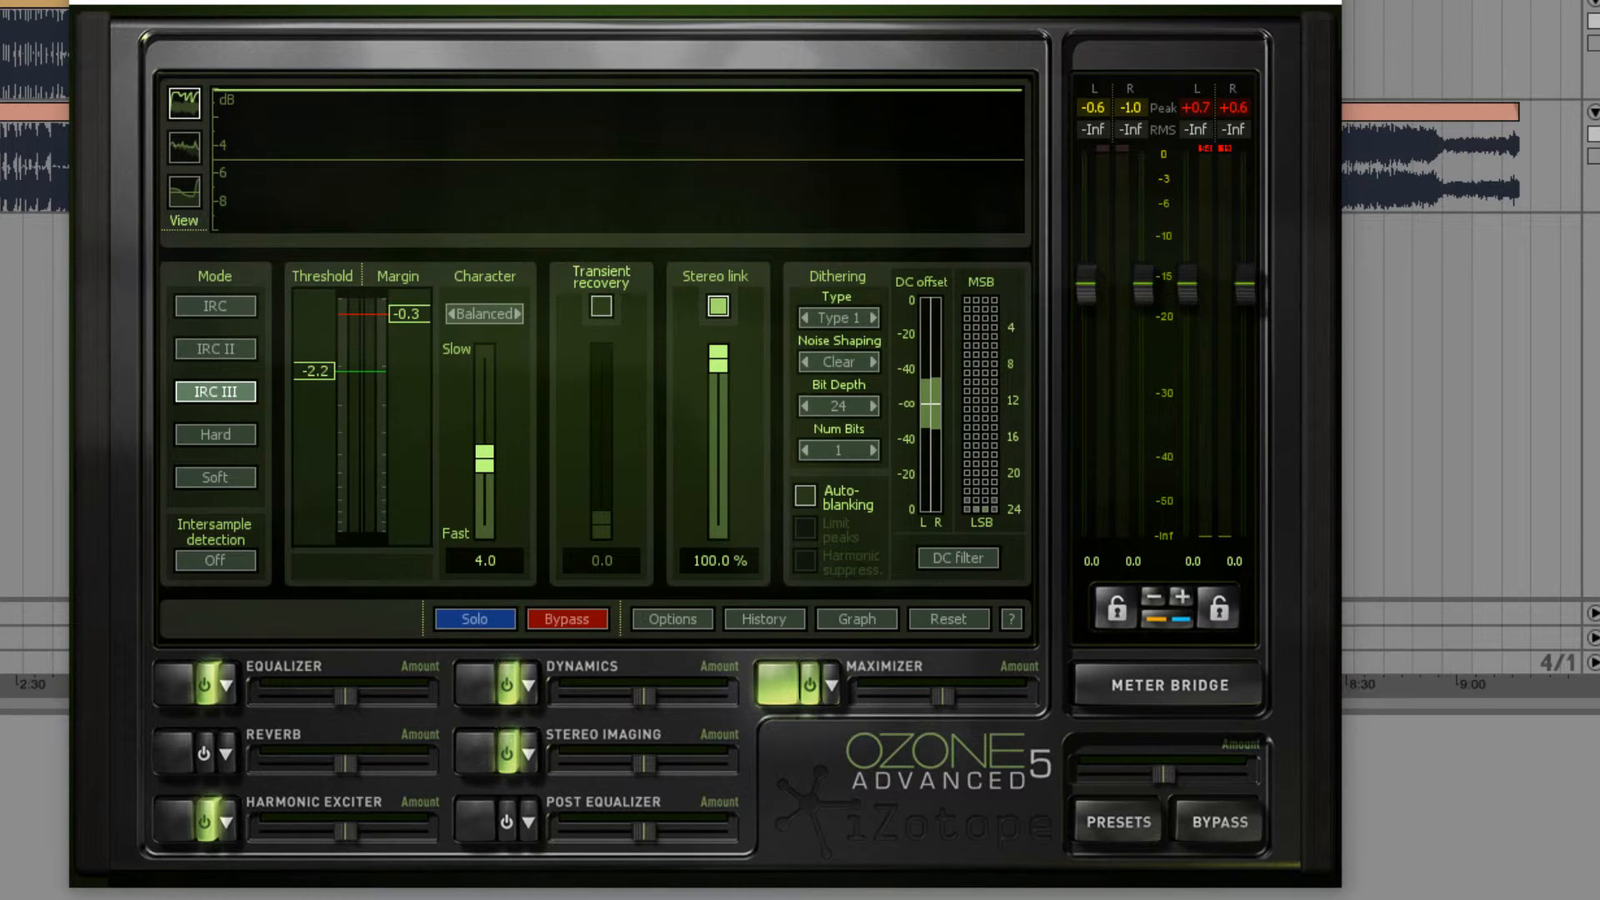
key(space)
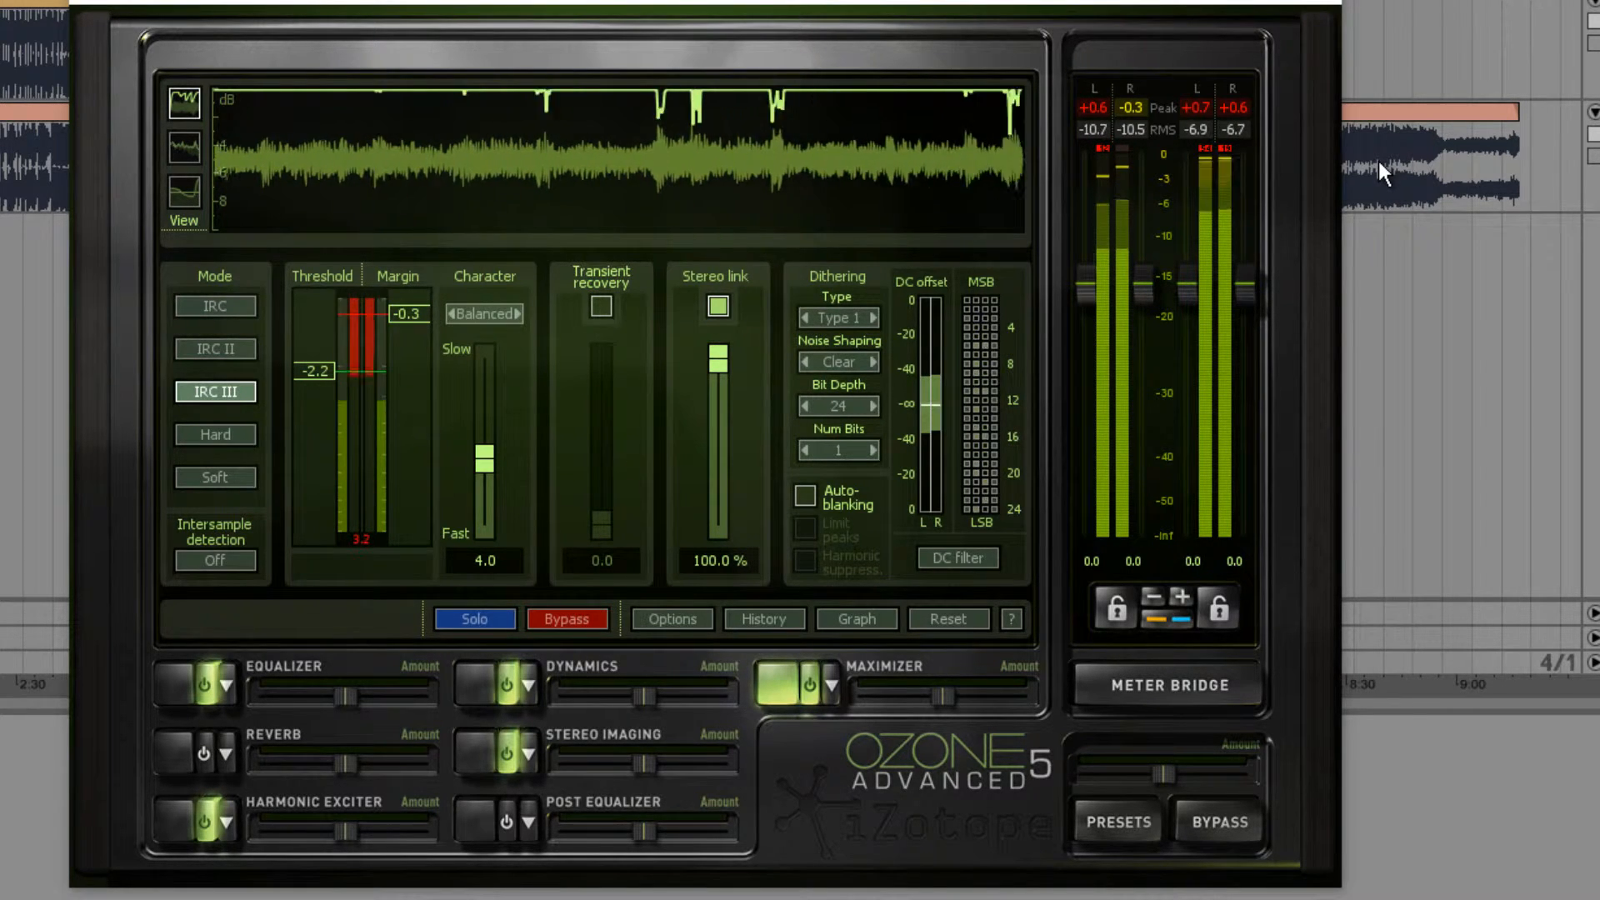
Stop the mastered mix and play the 3 Audio reference track with its own Ozone 5 window open for comparison
key(space)
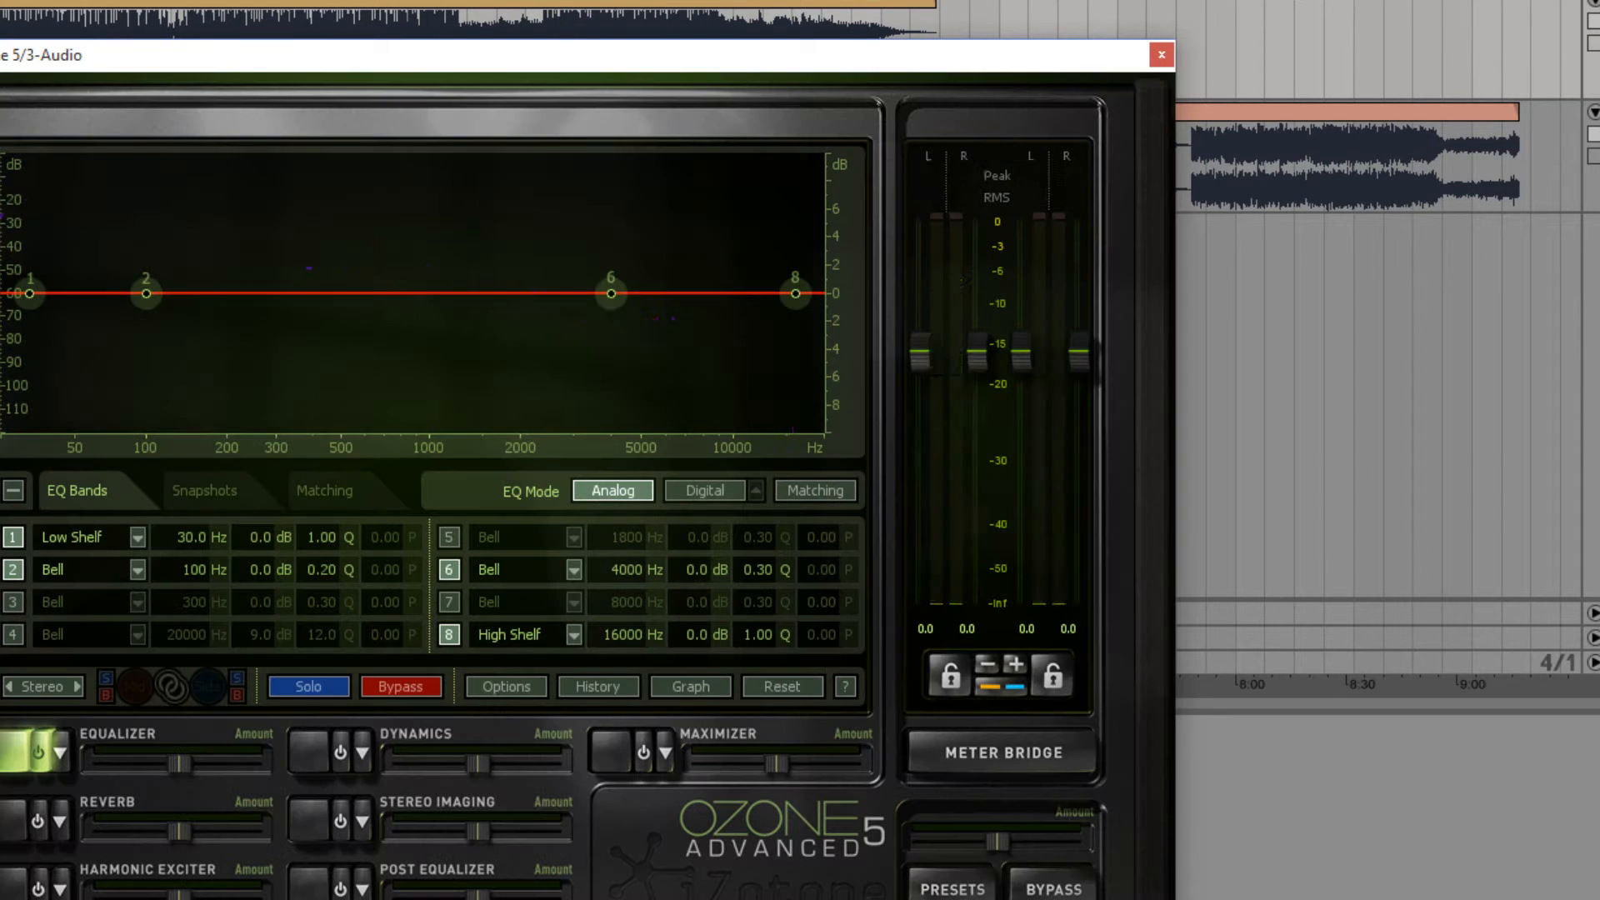
key(space)
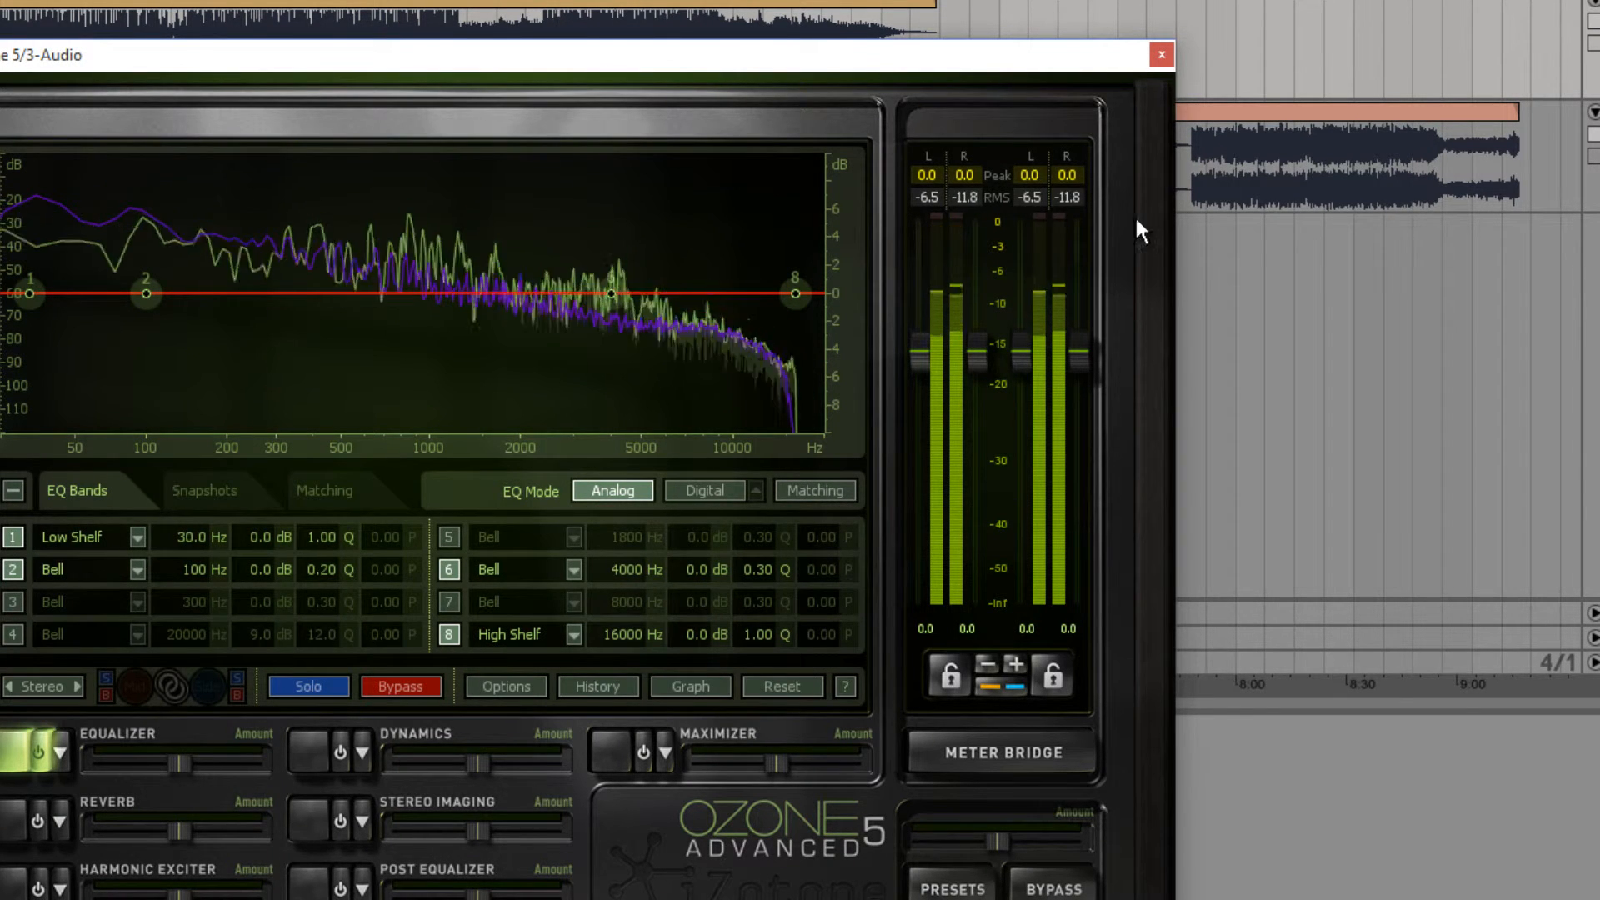